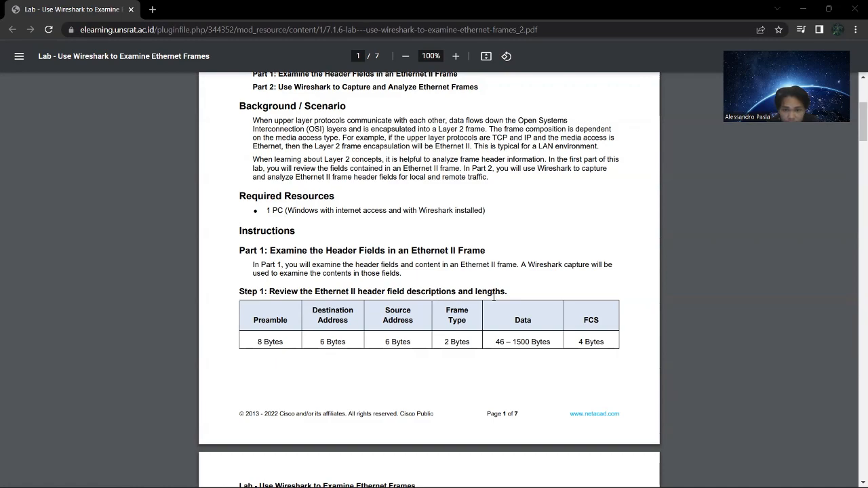
Read the lab's Step 2 on the PC's network configuration and open Command Prompt.
scroll(467, 320, down, 3)
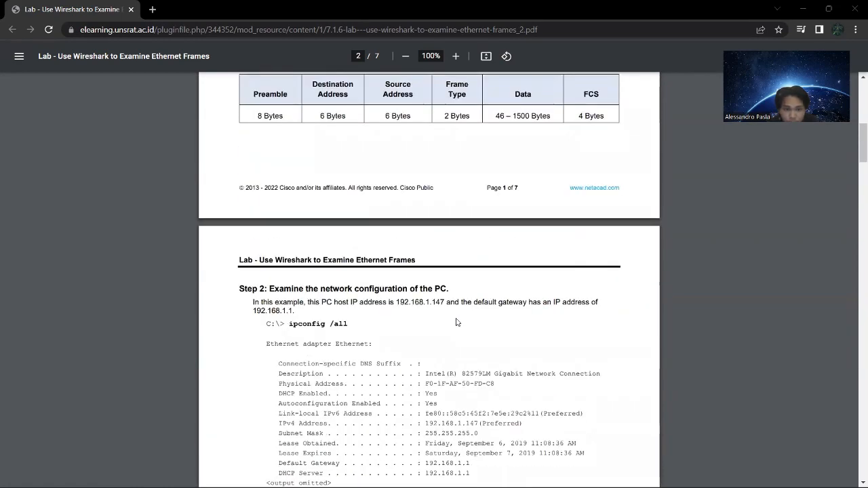
scroll(456, 322, down, 2)
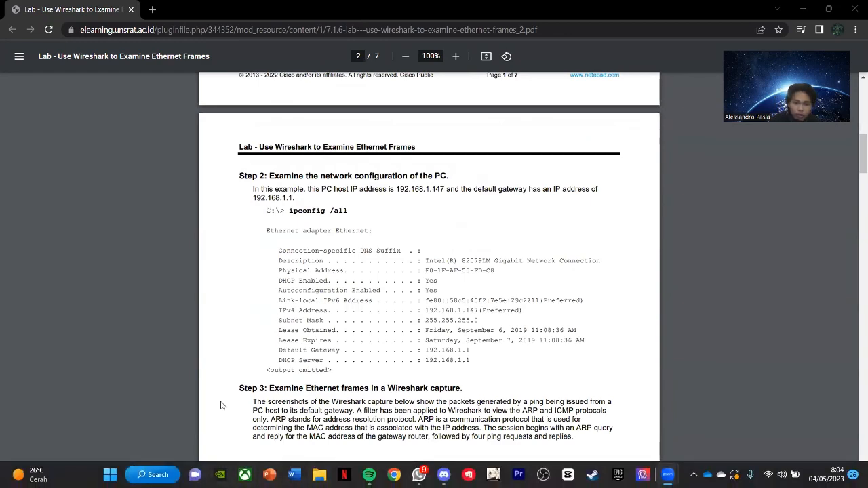
key(super)
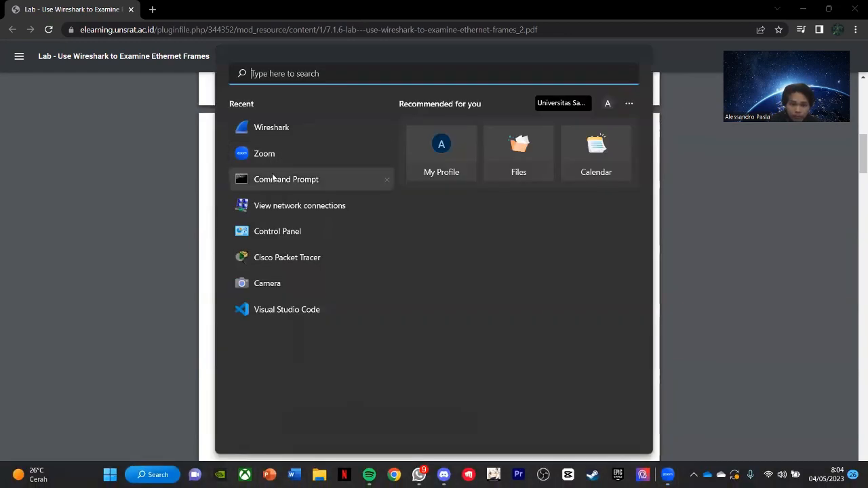
click(274, 179)
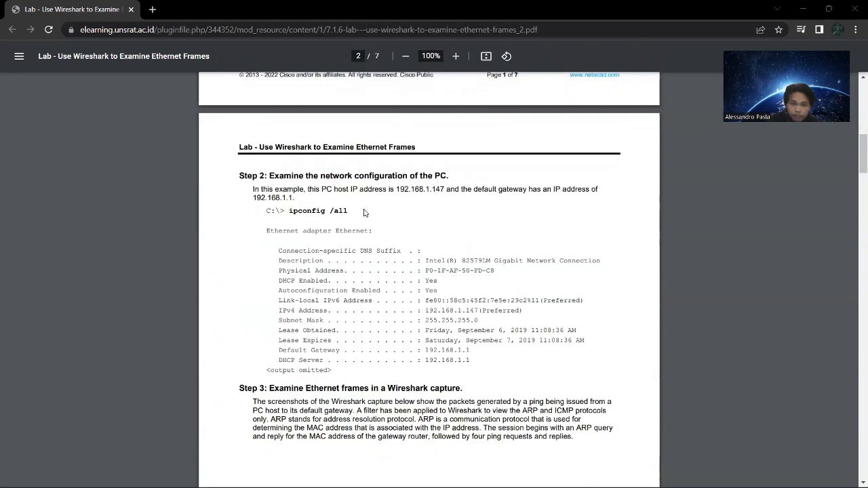
Run ipconfig /all and place the Command Prompt window so its output can be compared with the lab's example.
text(con)
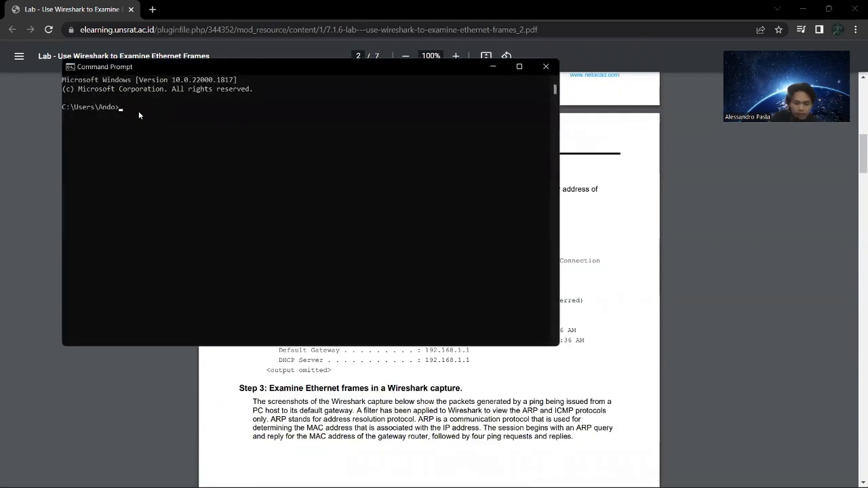
text(fig)
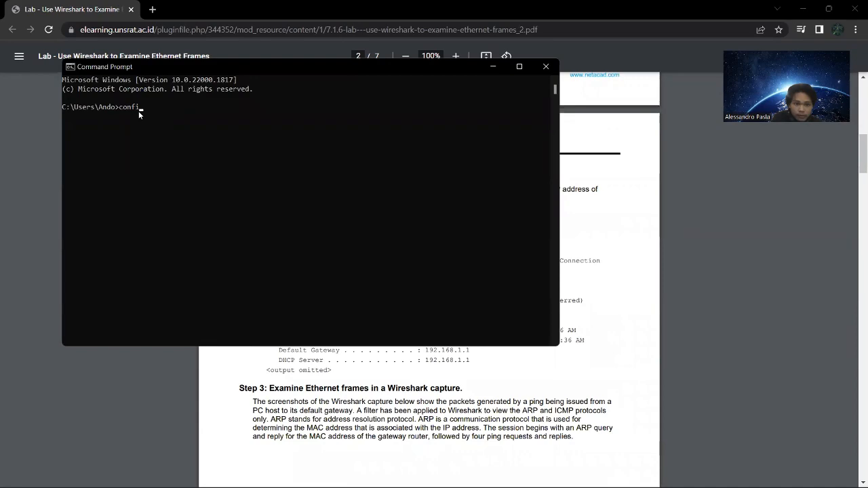
key(BackSpace)
key(BackSpace)
key(BackSpace)
key(BackSpace)
text(ip)
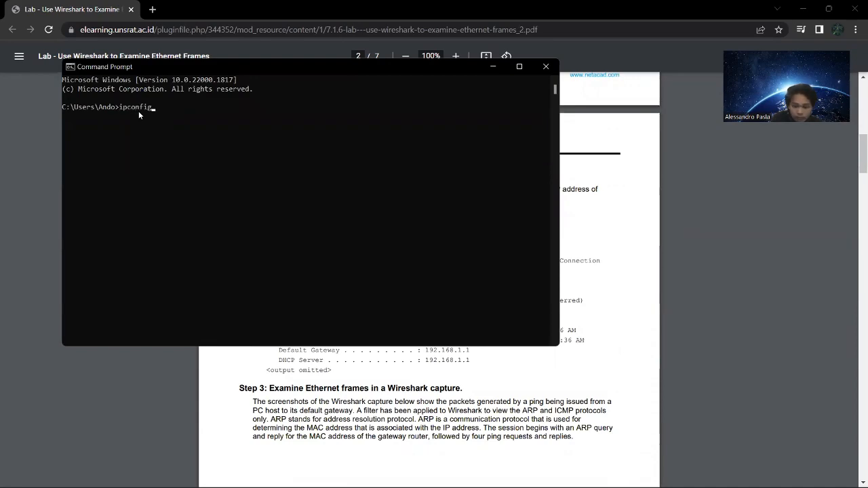
text(config /all)
key(Return)
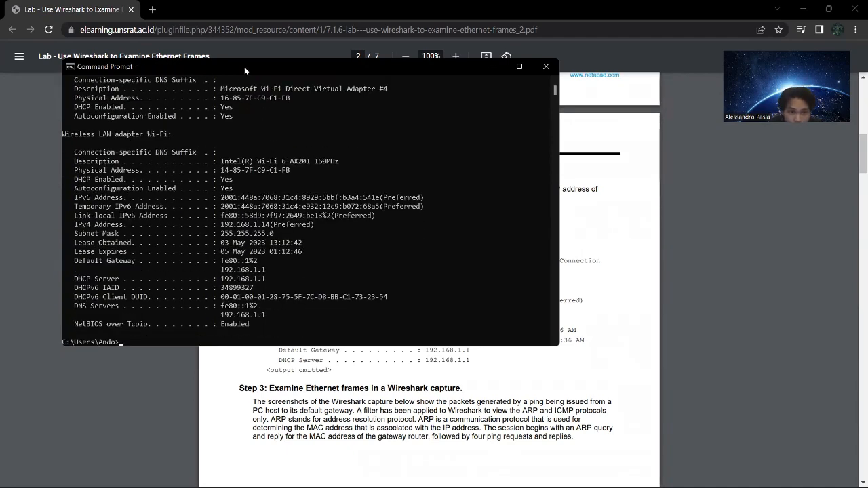
drag(257, 69, 622, 179)
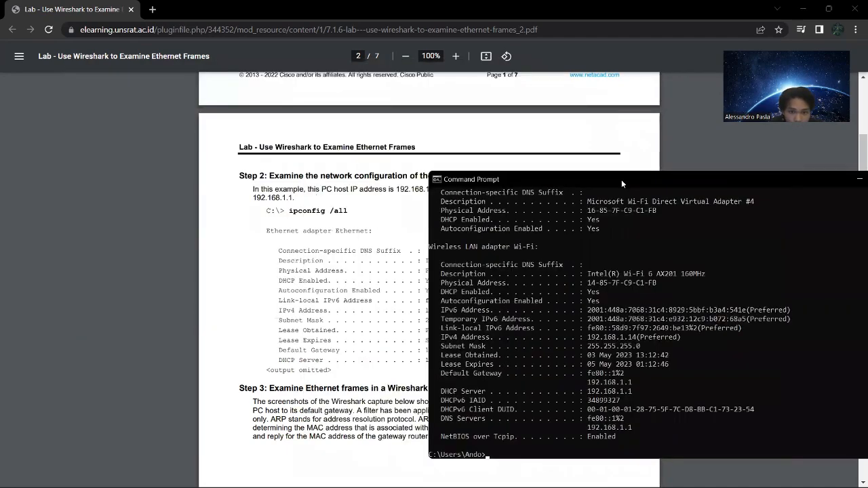
drag(383, 139, 326, 113)
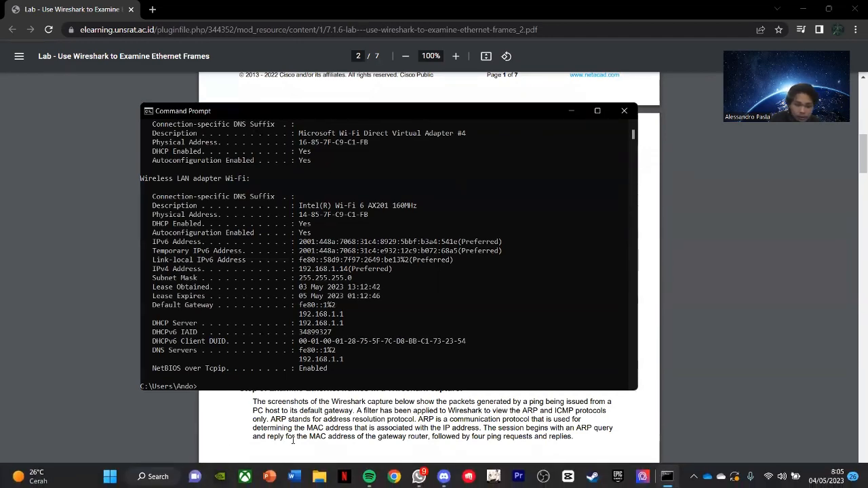
Return to the lab document and examine the Step 3 Wireshark screenshots of the ARP request and reply frames.
click(239, 433)
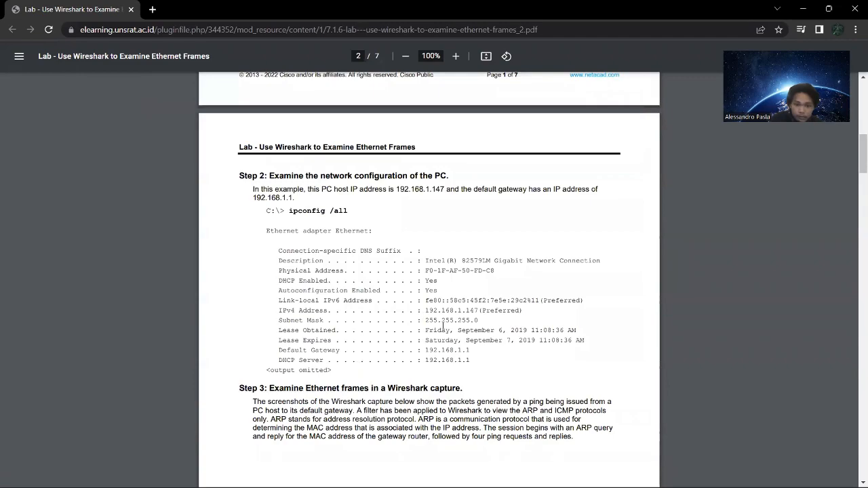
scroll(428, 332, down, 10)
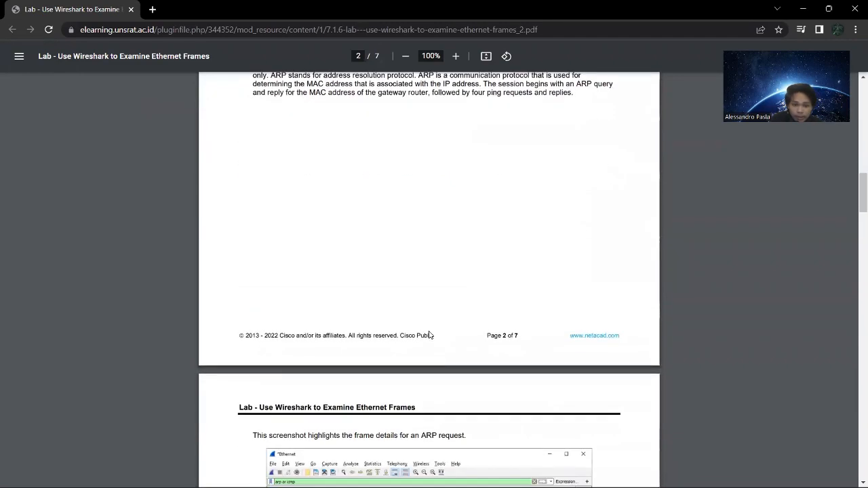
scroll(429, 333, down, 5)
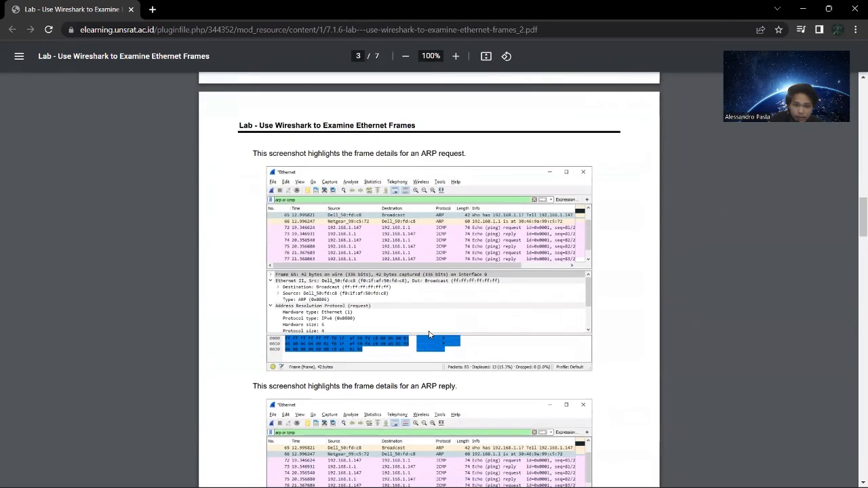
scroll(429, 333, up, 3)
scroll(429, 334, down, 3)
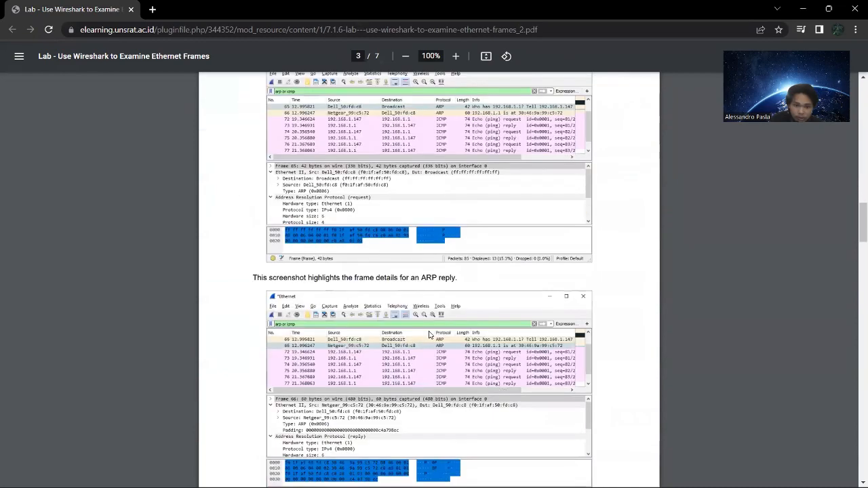
scroll(429, 334, up, 3)
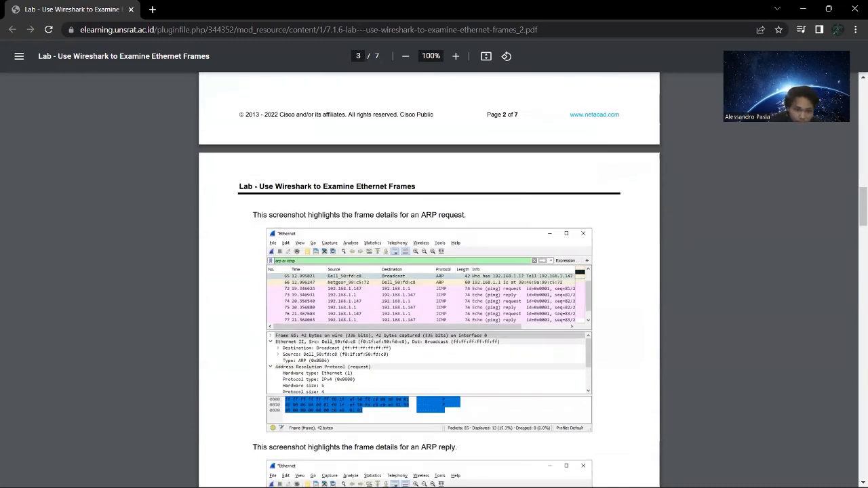
Open Wireshark and start a live capture on the Wi-Fi interface.
click(152, 475)
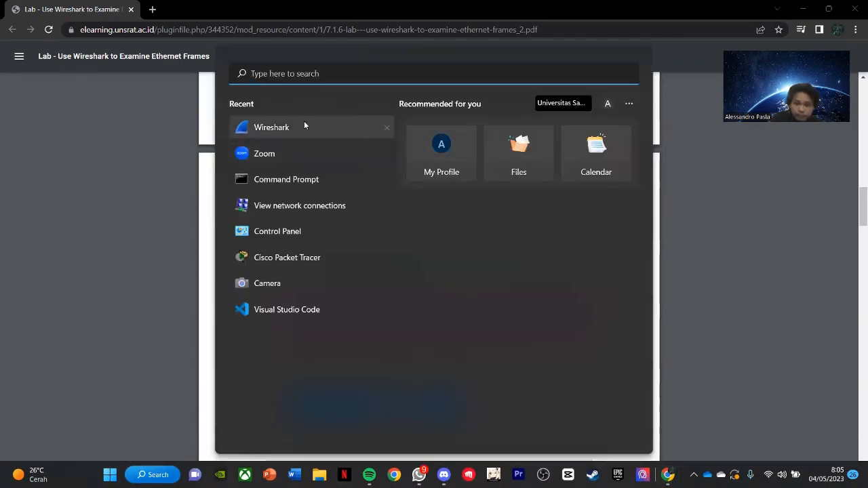
click(302, 126)
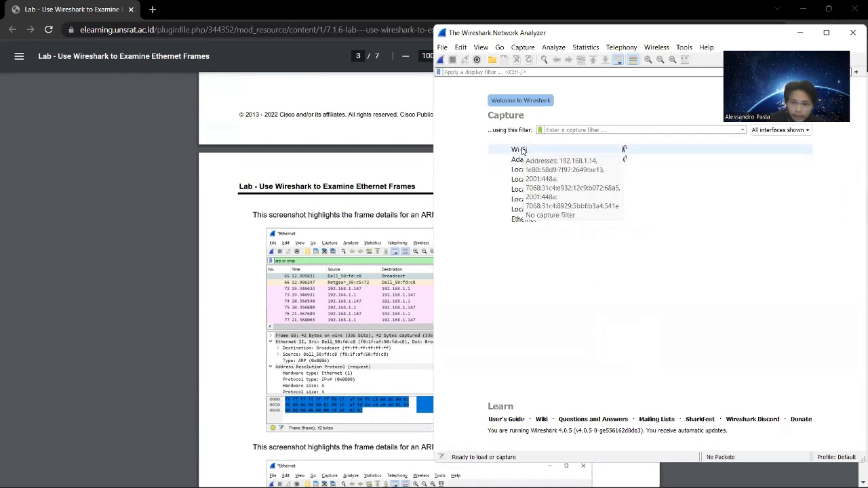
double_click(524, 151)
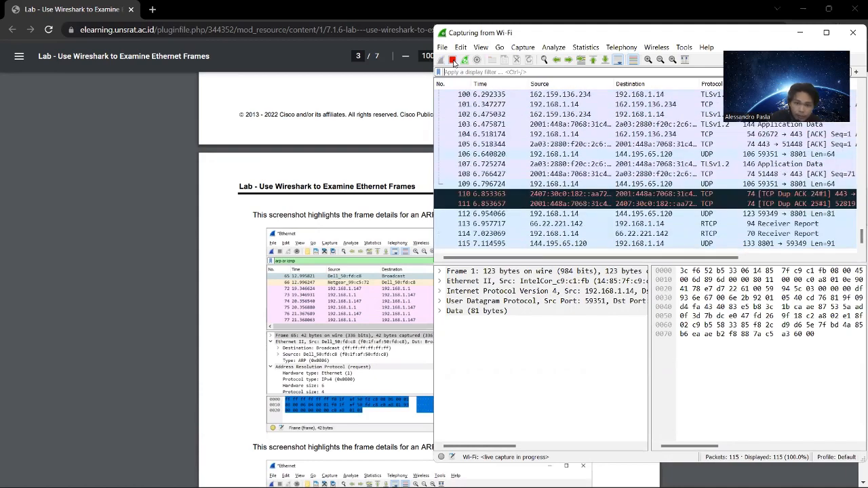
Stop the Wi-Fi capture and start a new one without saving the captured packets.
click(454, 60)
click(442, 60)
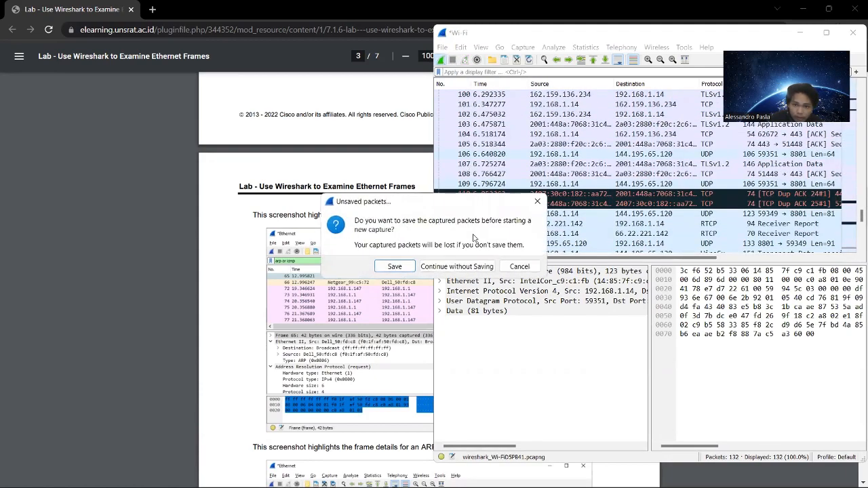
click(459, 267)
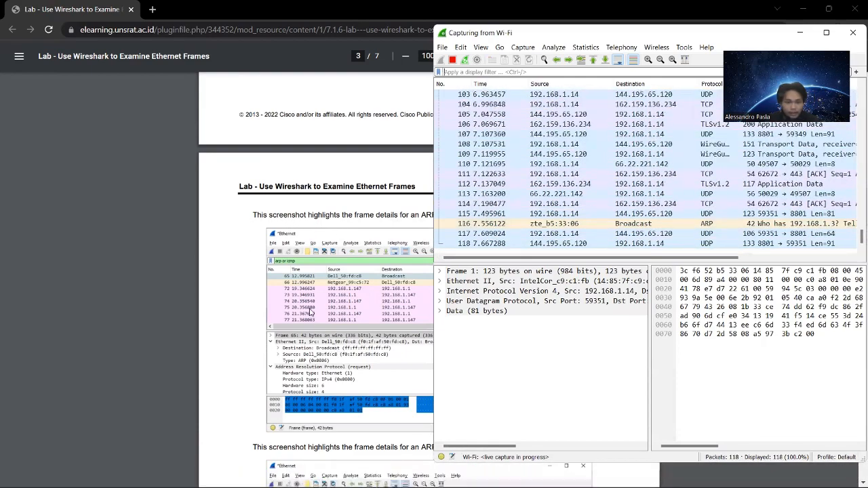
Switch to Command Prompt and display the ARP table twice with arp -a.
click(392, 337)
key(alt+Tab)
key(Tab)
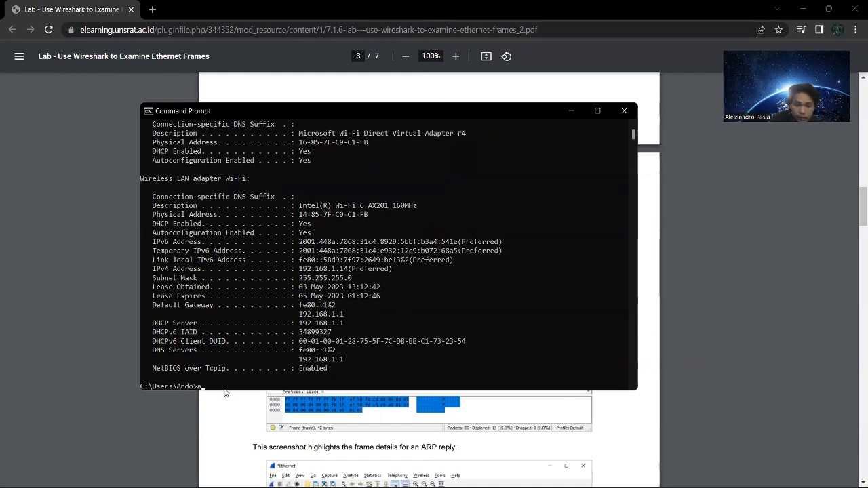
text(arp -a)
key(Return)
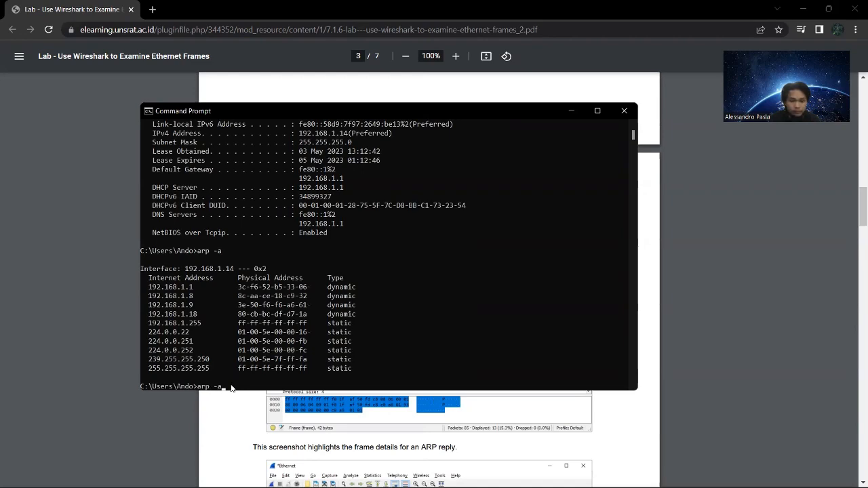
key(Return)
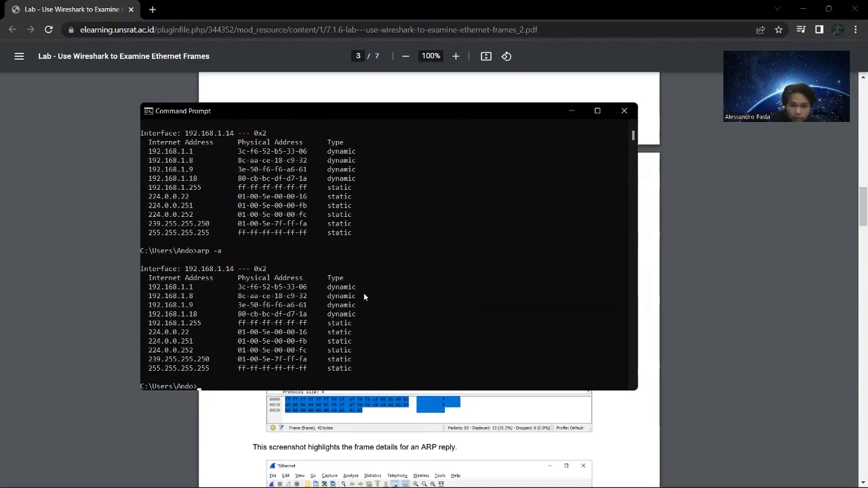
Switch to the running Wireshark capture and apply the display filter "arp or icmp".
key(alt+Tab)
key(super+Tab)
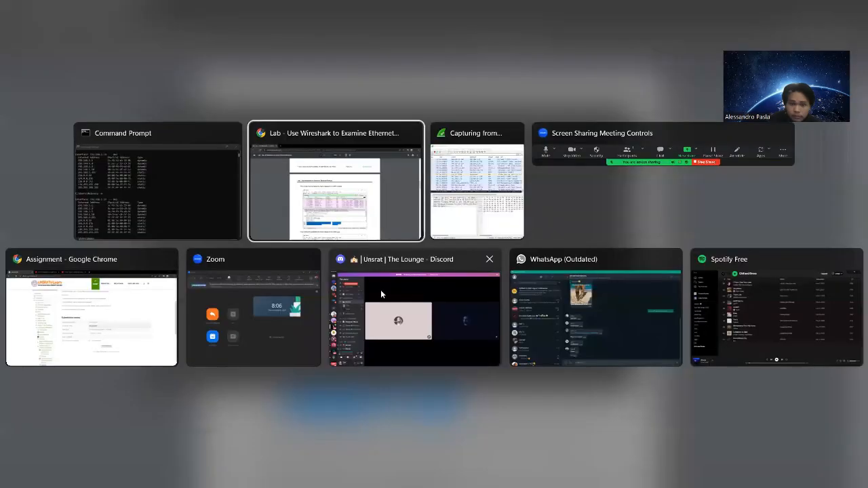
click(543, 168)
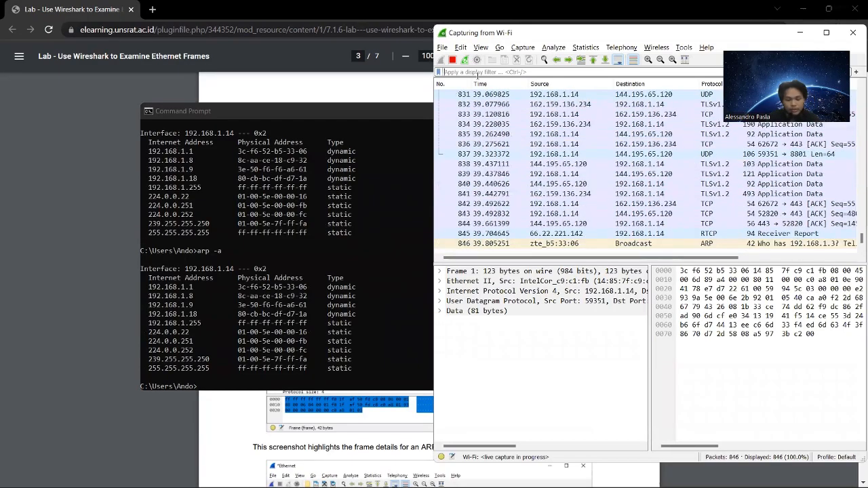
click(478, 72)
text(arp or)
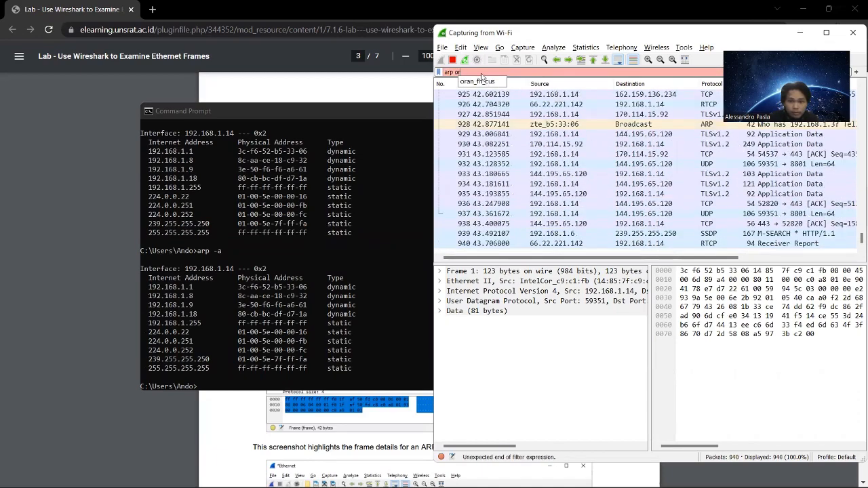
click(497, 72)
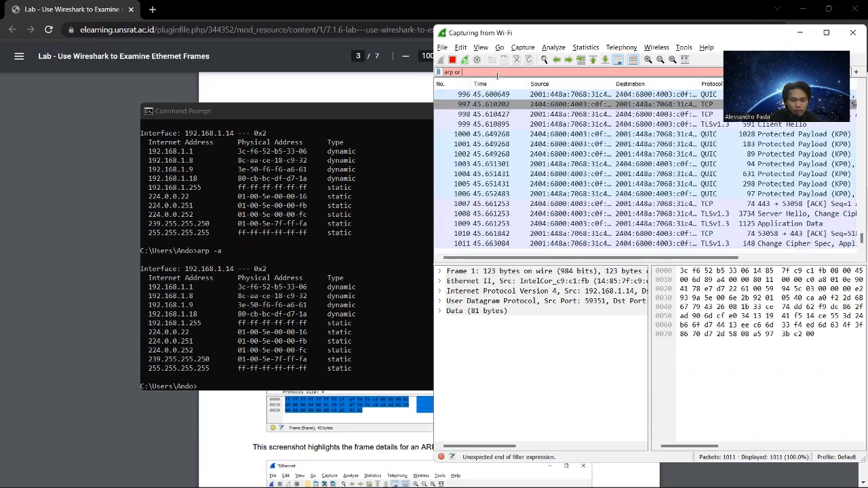
text(icm)
text(p)
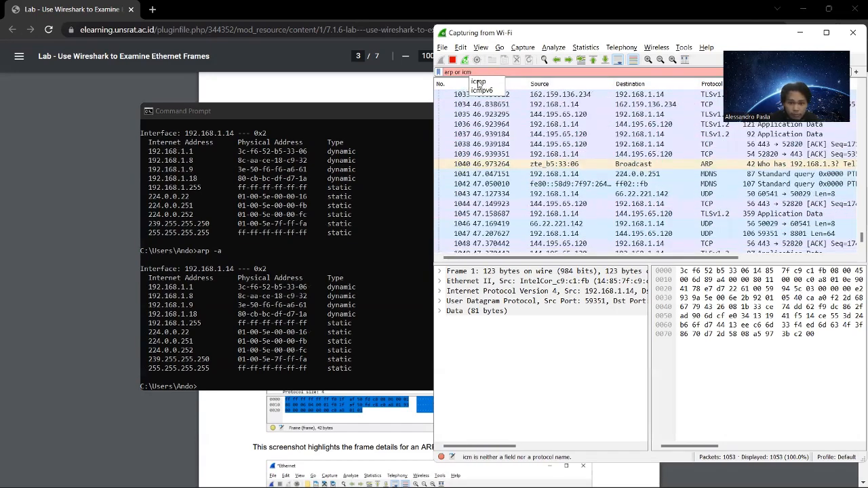
key(Return)
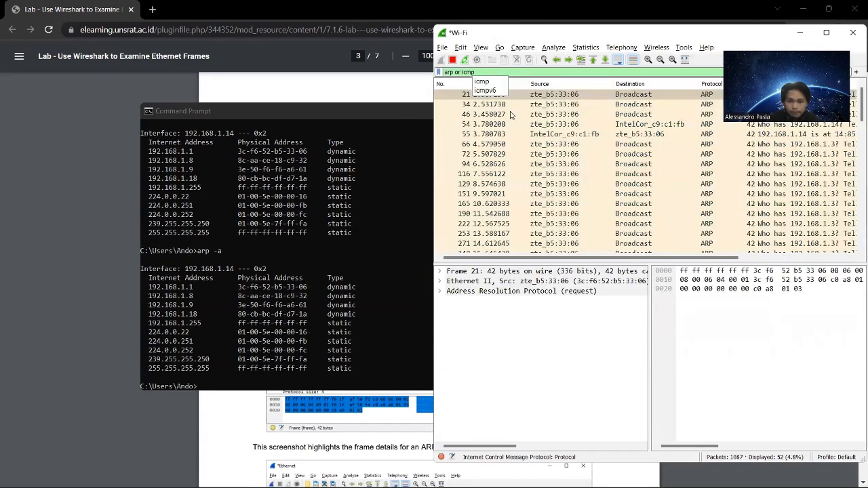
Ping the default gateway 192.168.1.1 from Command Prompt and bring the Wireshark capture back to the front.
click(212, 387)
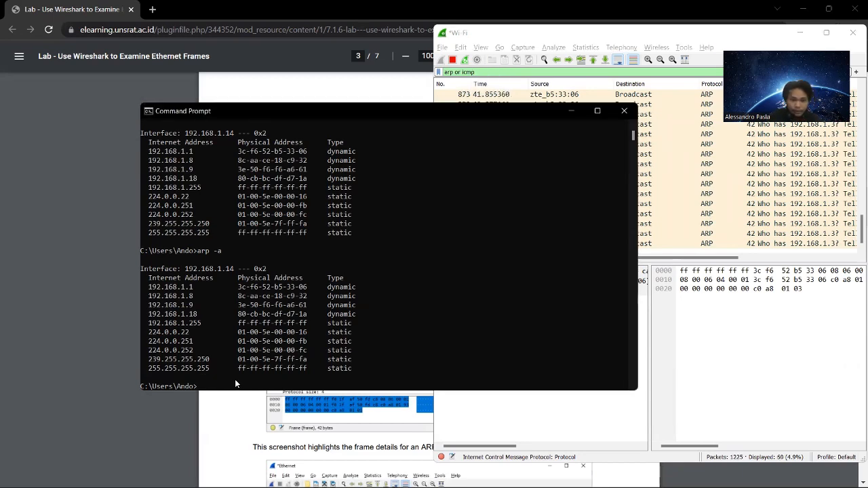
text(ping)
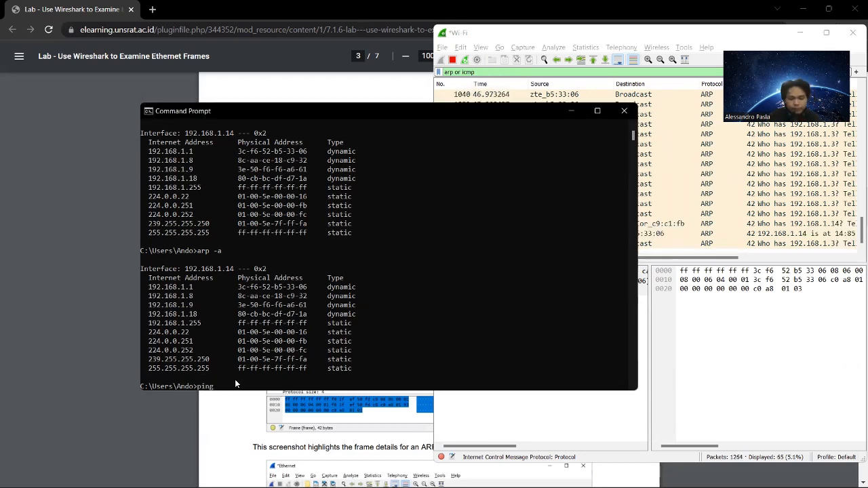
text( 192.)
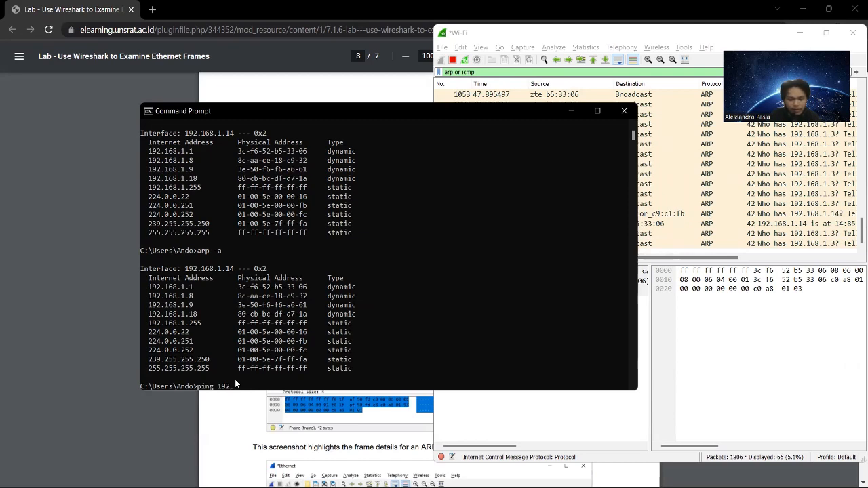
text(168.1)
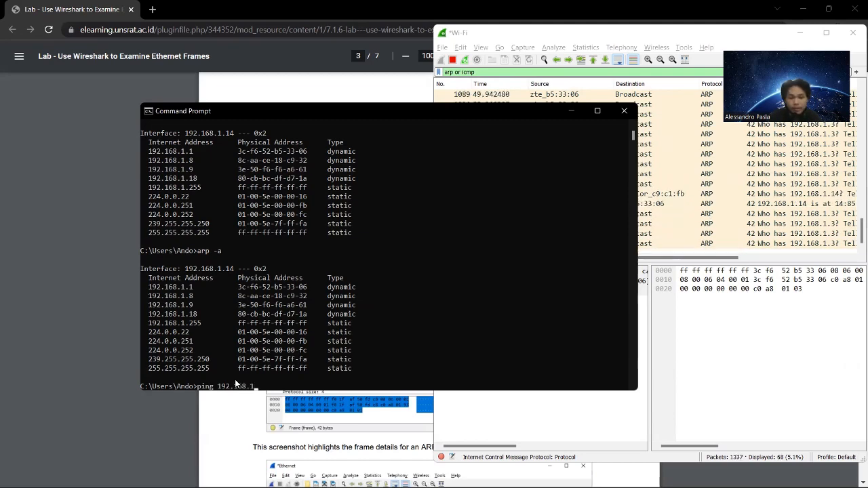
text(.1)
key(Return)
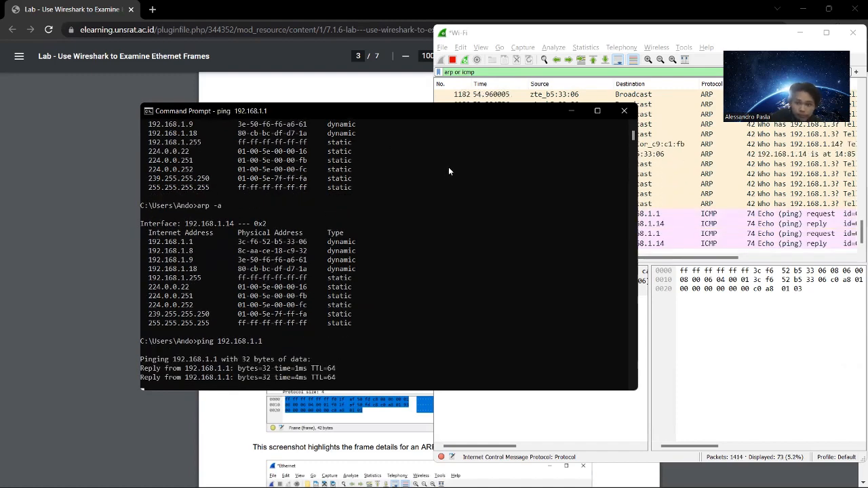
click(699, 325)
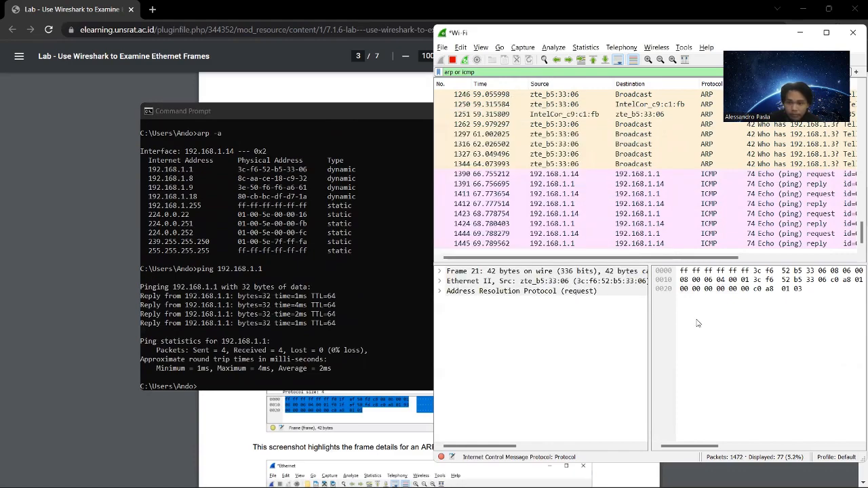
Look through the packets filtered by "arp or icmp" back to the first frame in the list.
scroll(643, 231, up, 4)
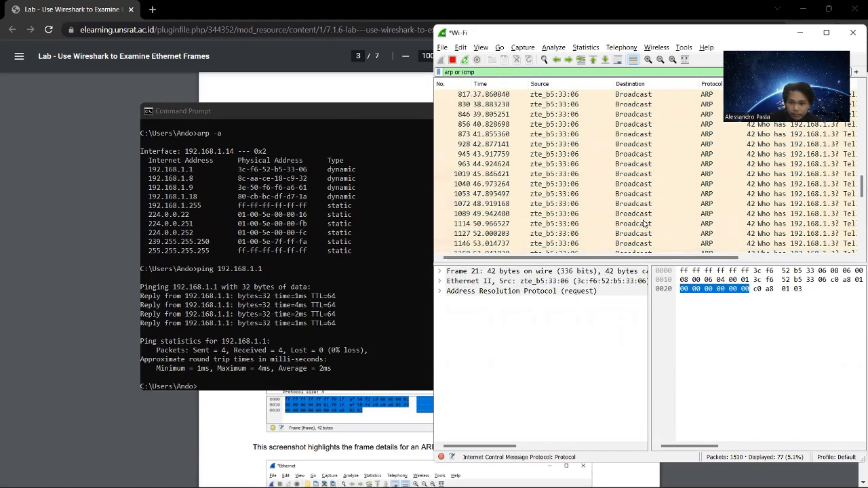
scroll(643, 225, down, 2)
scroll(643, 226, up, 15)
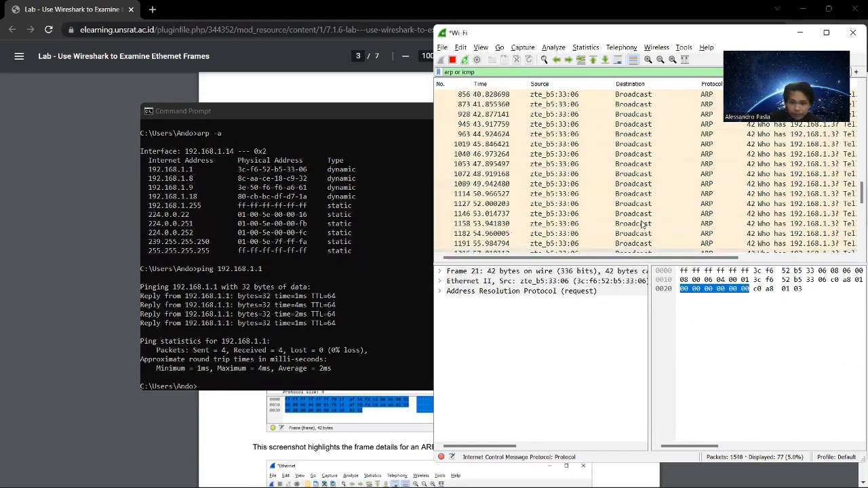
scroll(643, 226, up, 5)
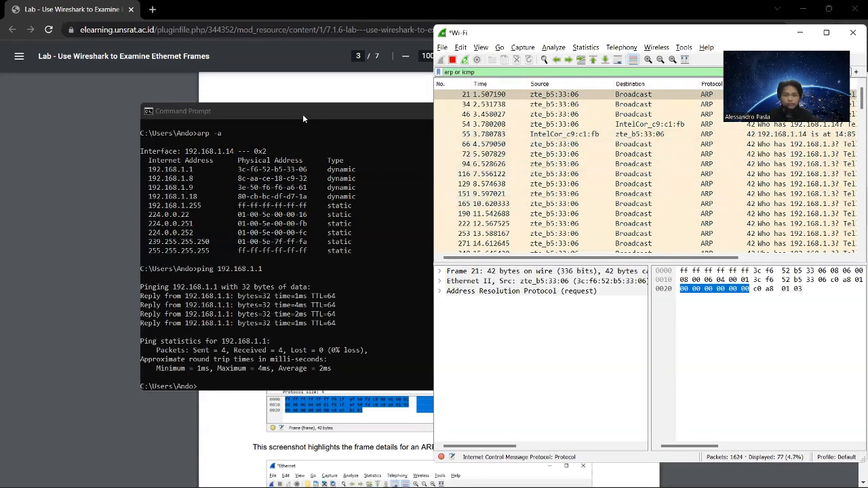
Switch to the lab document and review the ARP request and reply screenshots, the Step 1 header field lengths and the Step 4 table.
click(270, 91)
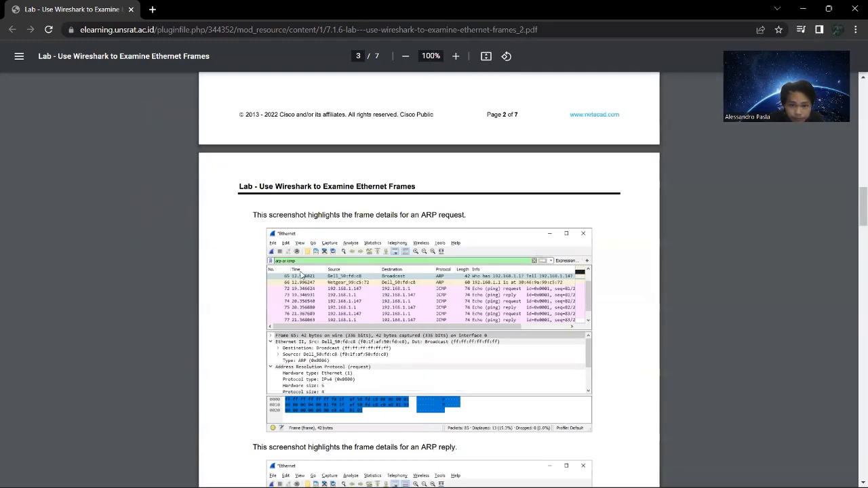
scroll(307, 269, down, 2)
scroll(307, 270, down, 1)
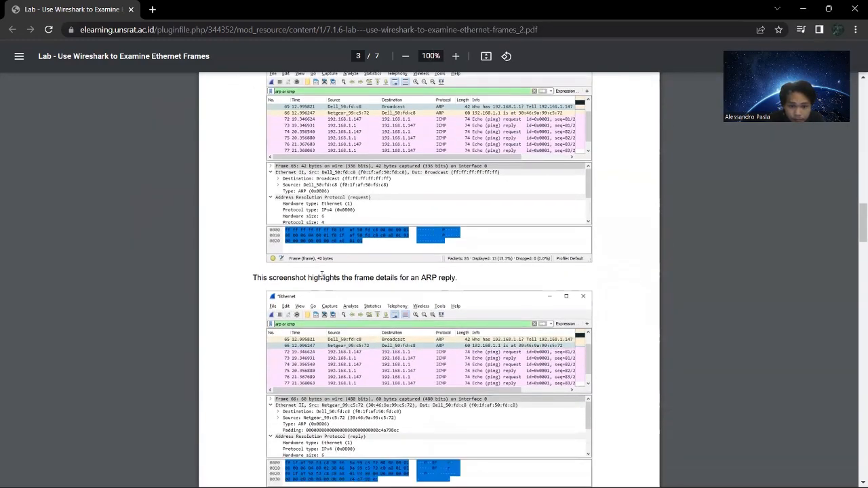
scroll(323, 274, down, 10)
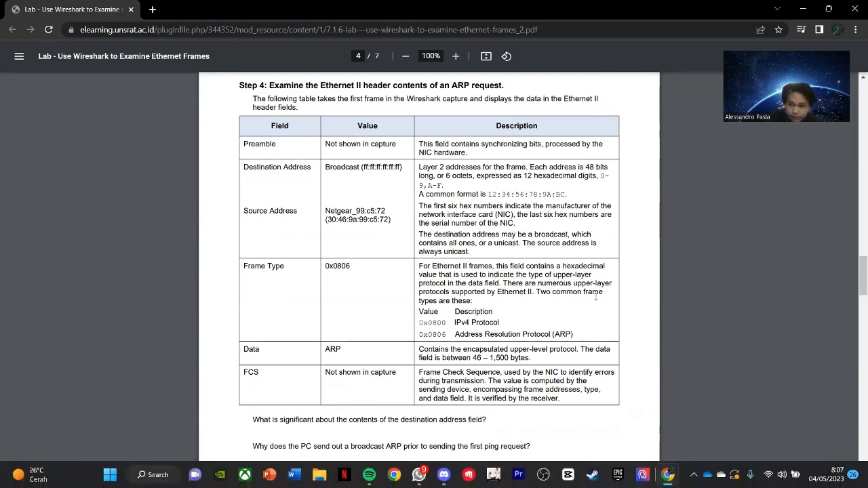
scroll(657, 417, up, 4)
scroll(657, 417, up, 20)
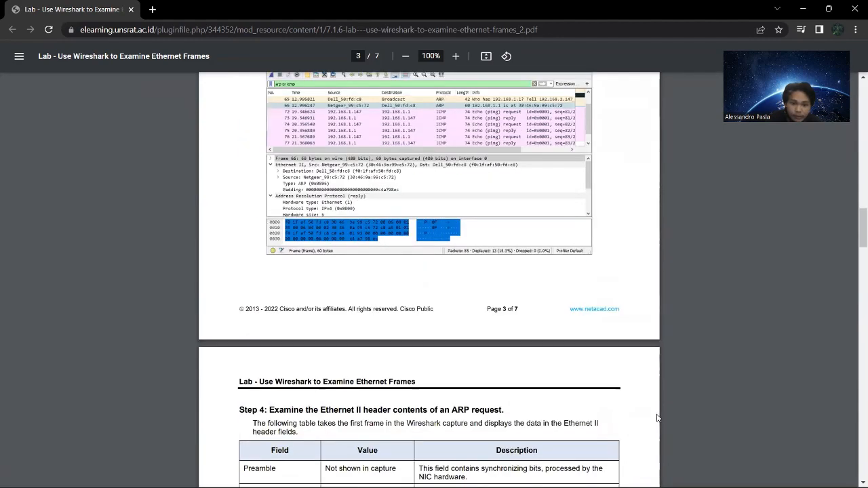
scroll(541, 423, up, 4)
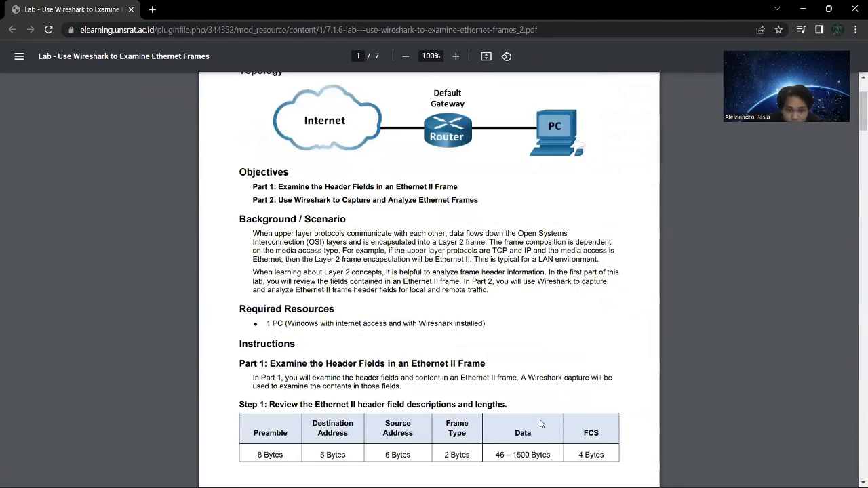
scroll(286, 305, down, 2)
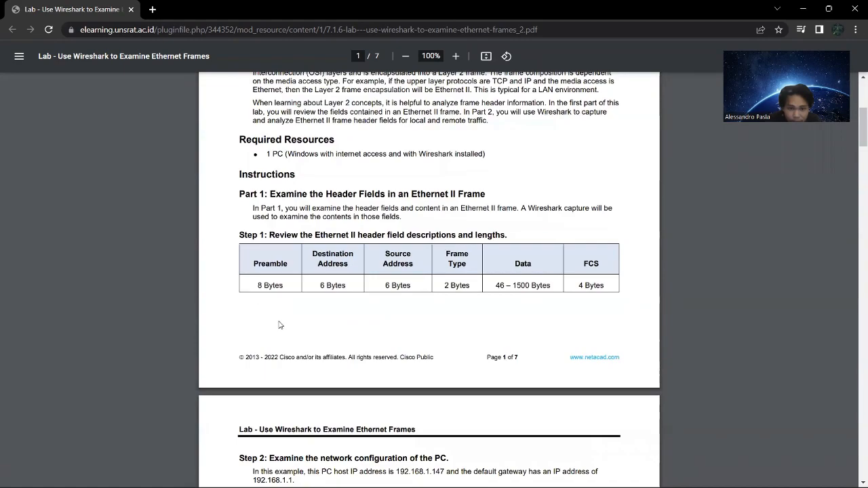
scroll(279, 333, down, 15)
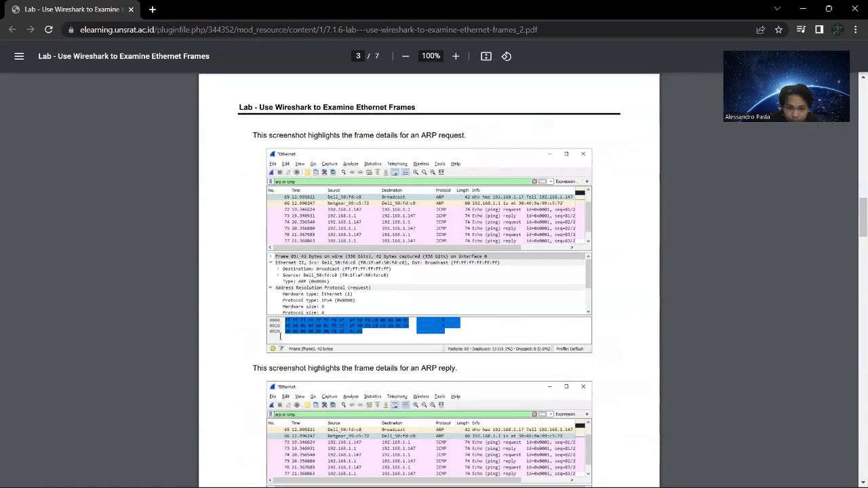
scroll(280, 336, down, 10)
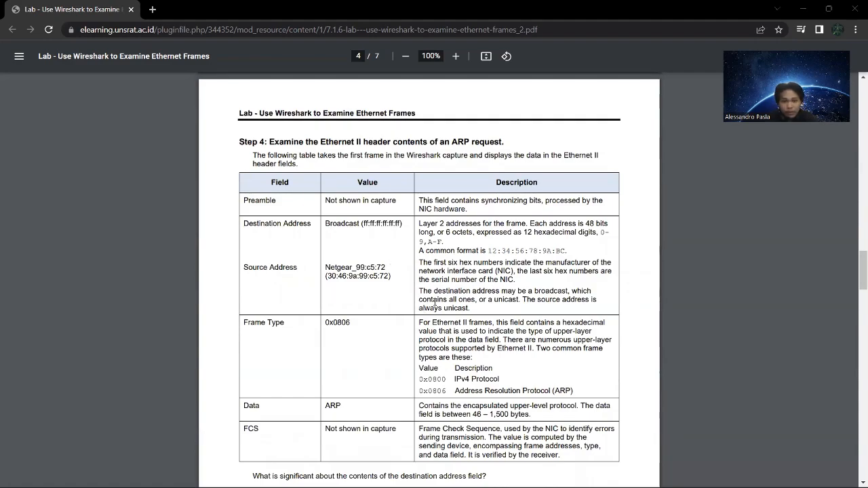
Return to the Wireshark capture, select broadcast ARP frame 66 and expand its Ethernet II header.
key(alt+Tab)
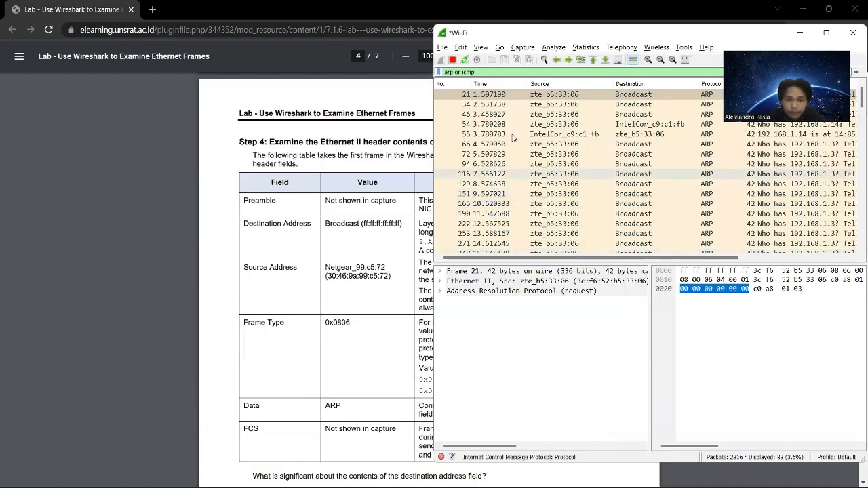
click(565, 144)
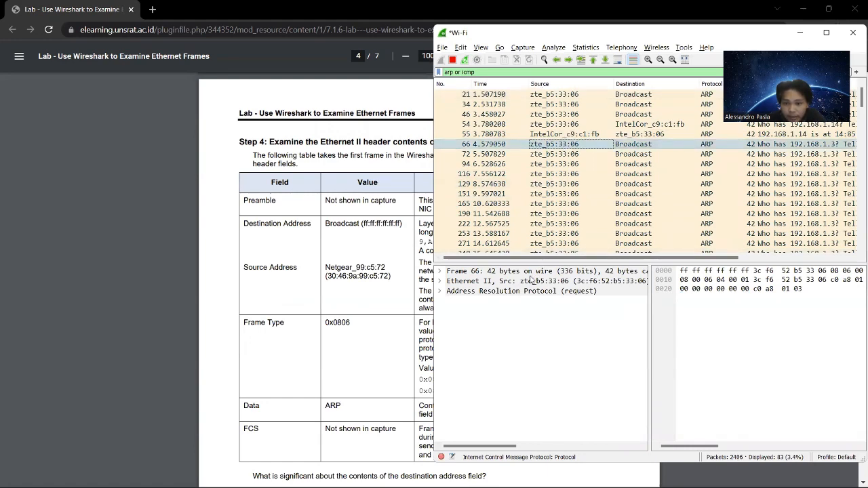
click(439, 281)
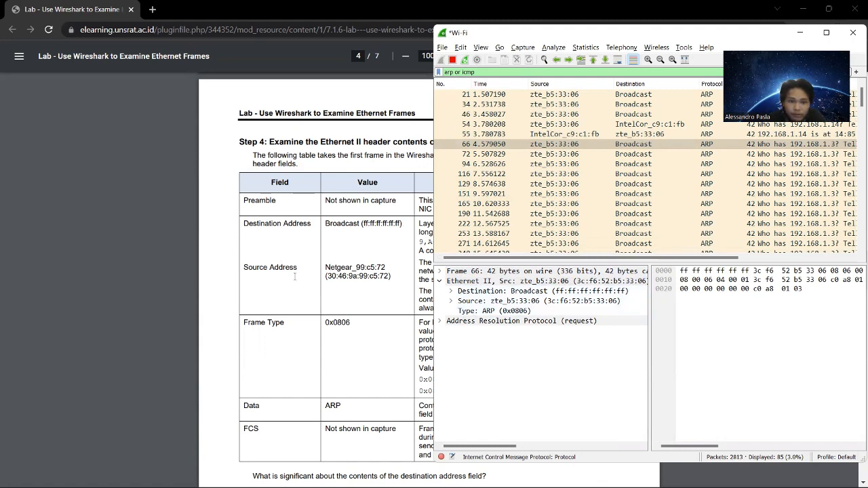
Compare the Ethernet II headers of ARP reply frames 55 and 637 with ARP request frame 636.
click(553, 135)
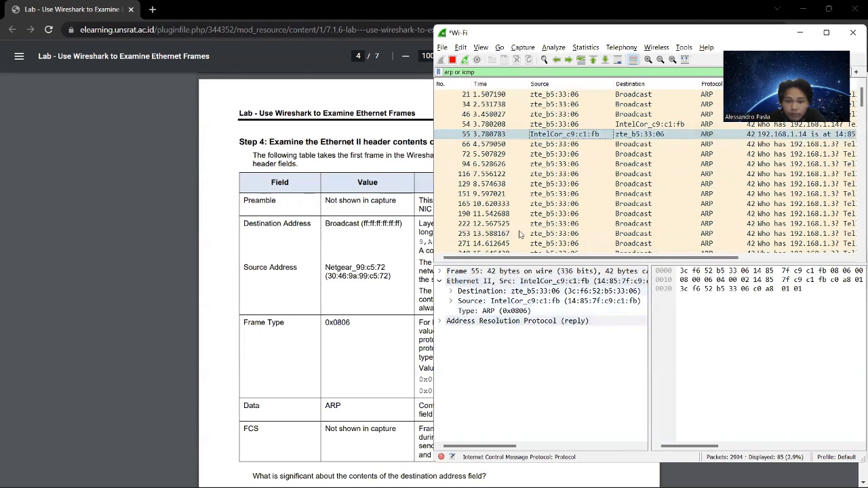
scroll(554, 200, down, 5)
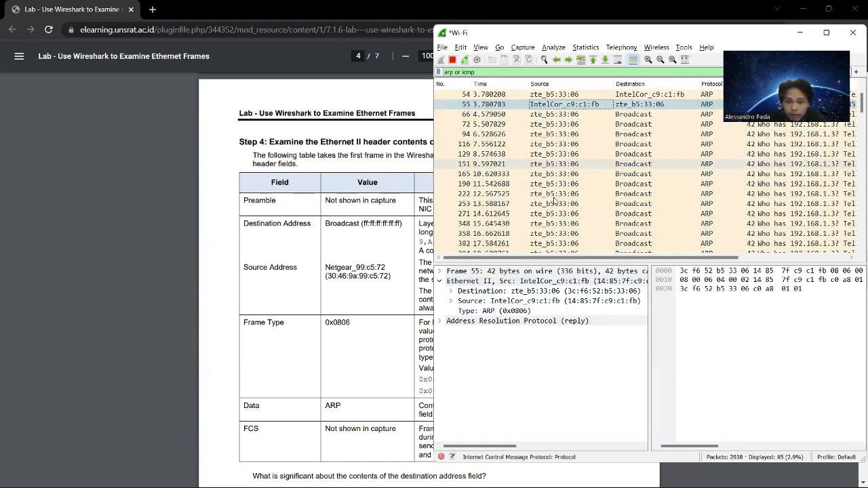
scroll(555, 200, down, 2)
click(561, 185)
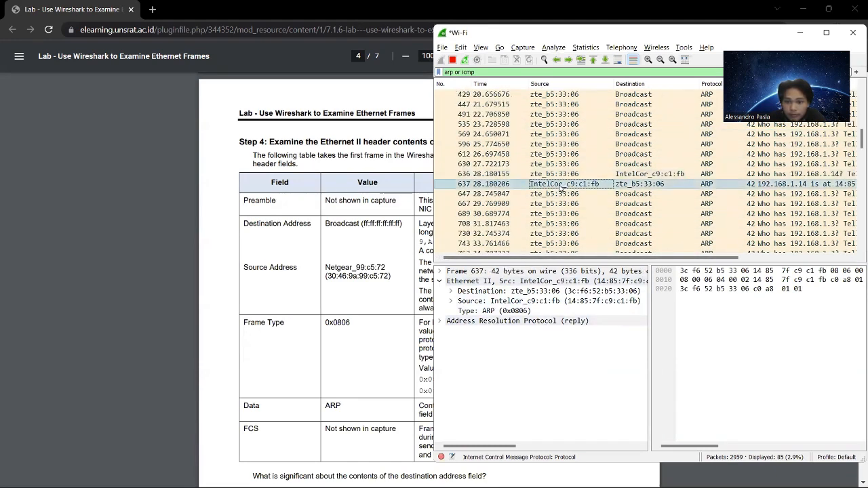
click(569, 176)
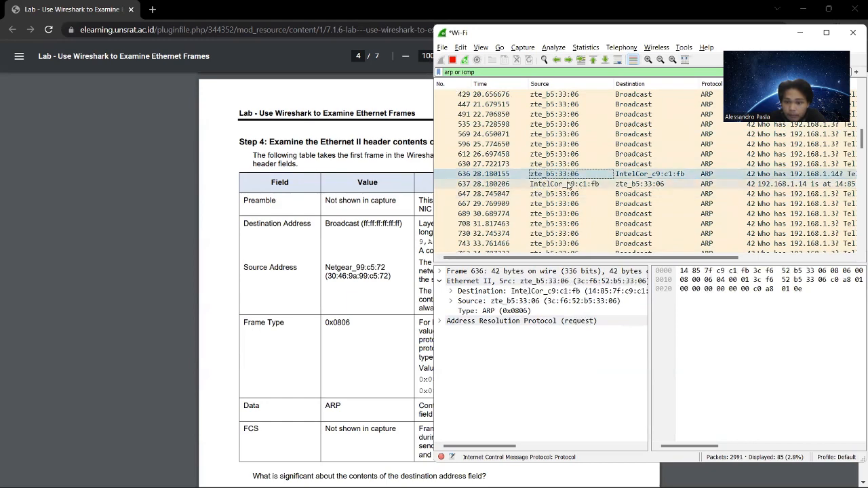
click(567, 185)
click(575, 174)
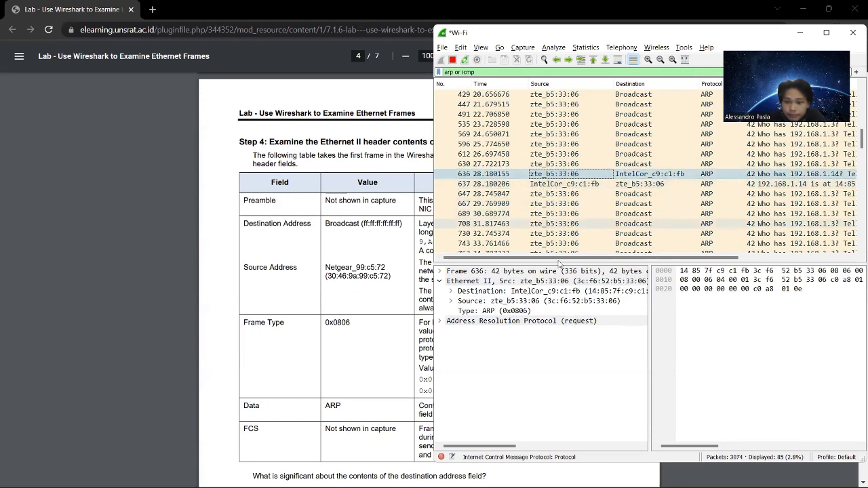
drag(498, 448, 503, 448)
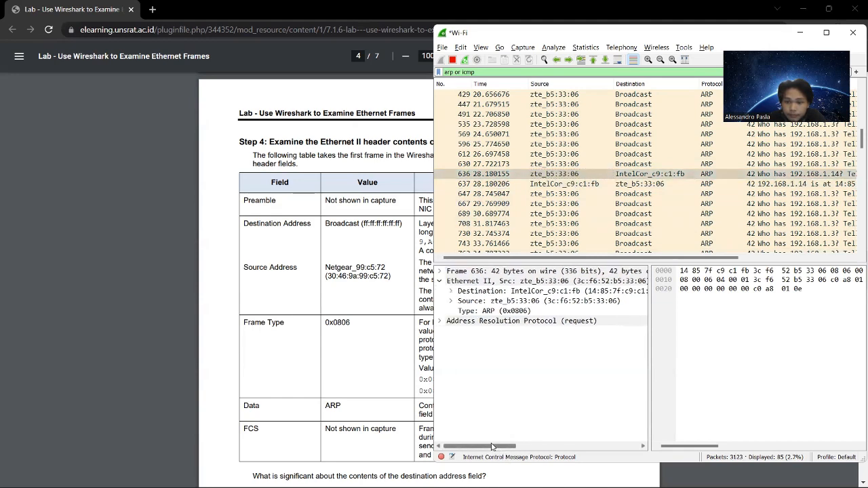
click(558, 185)
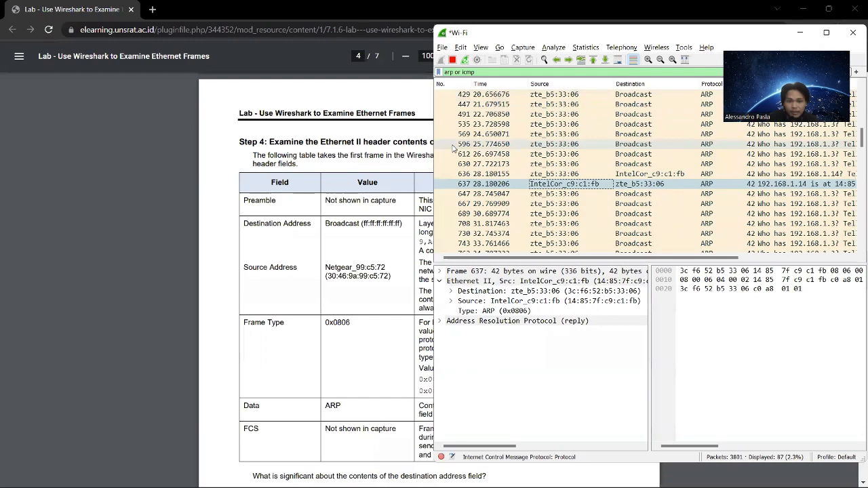
Switch to the lab document and reread the Ethernet II header field tables, down to the questions under Step 4.
click(411, 130)
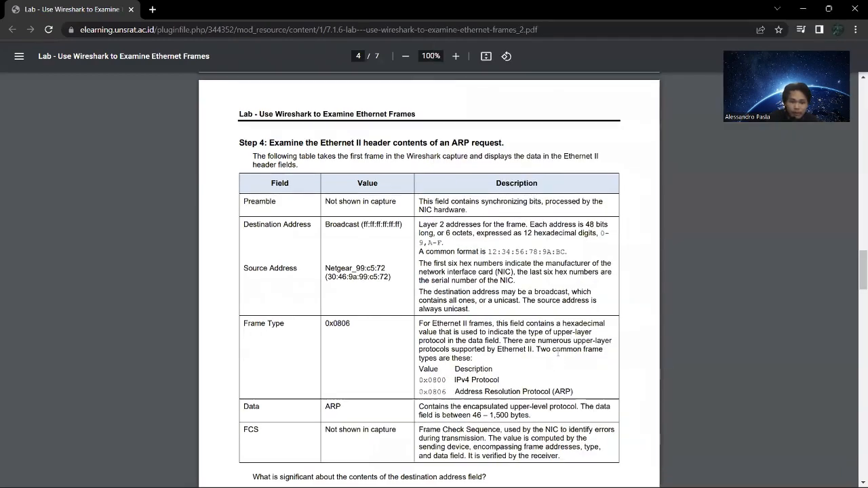
scroll(560, 366, up, 4)
scroll(561, 366, up, 14)
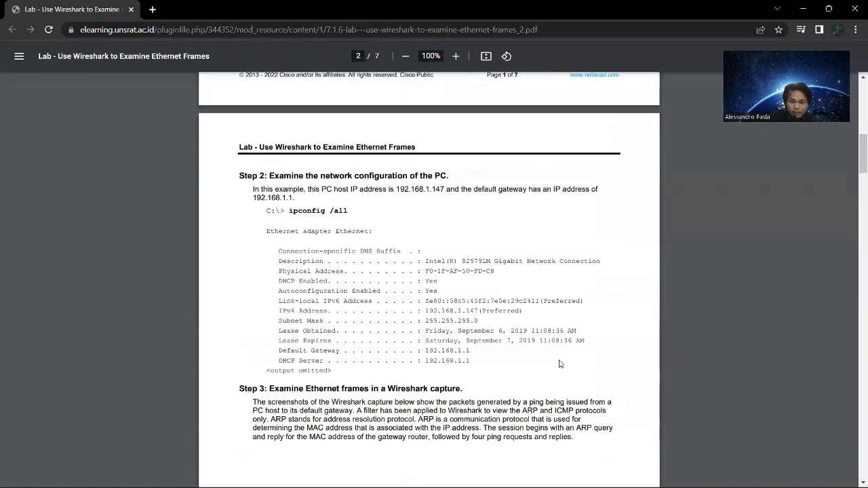
scroll(560, 365, up, 5)
scroll(594, 281, down, 1)
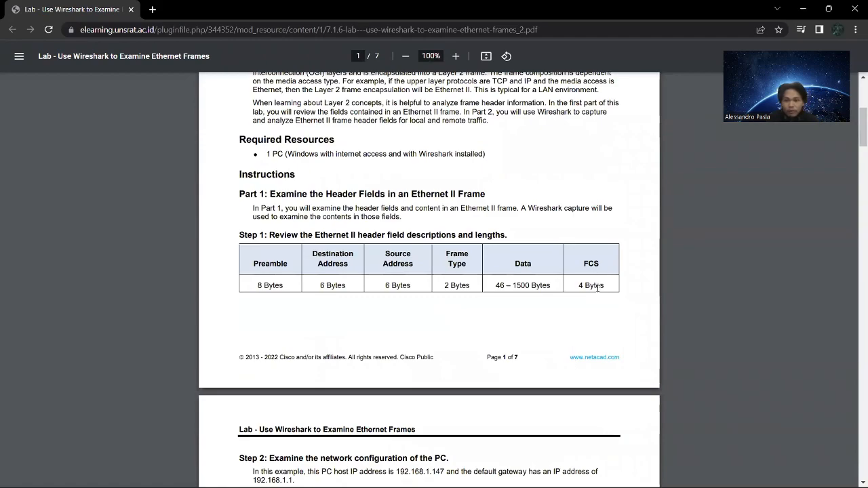
scroll(444, 351, down, 14)
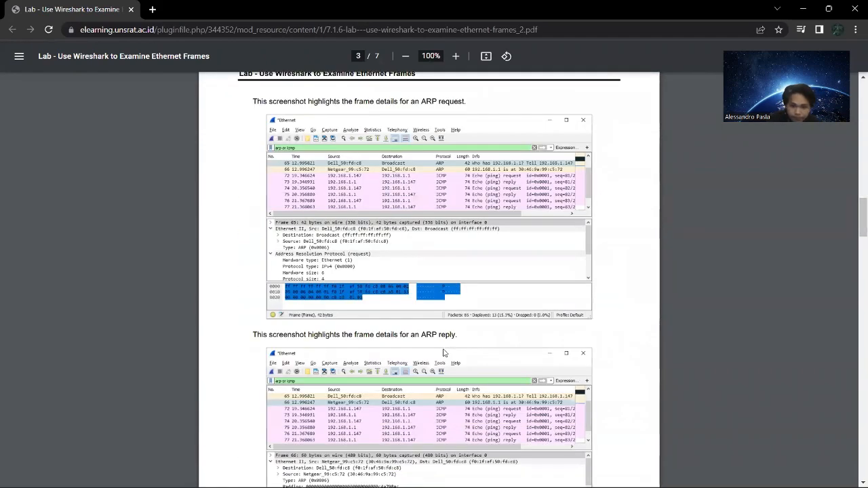
scroll(445, 353, down, 10)
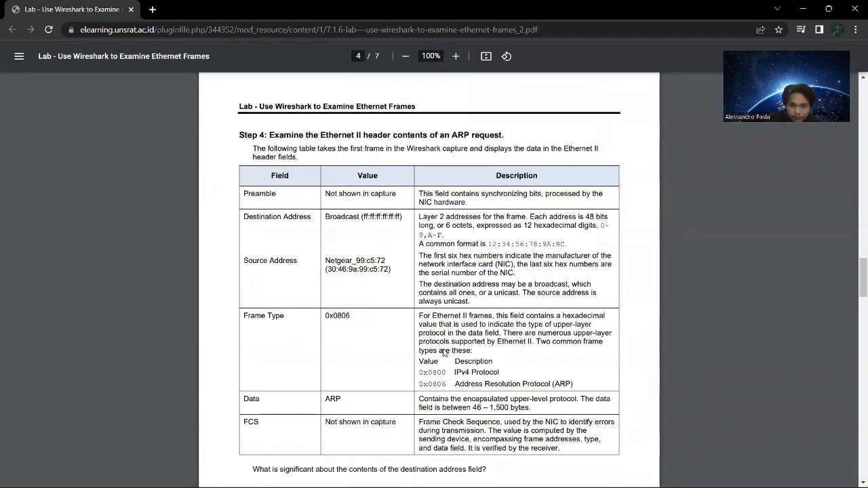
scroll(444, 351, down, 5)
scroll(415, 278, up, 2)
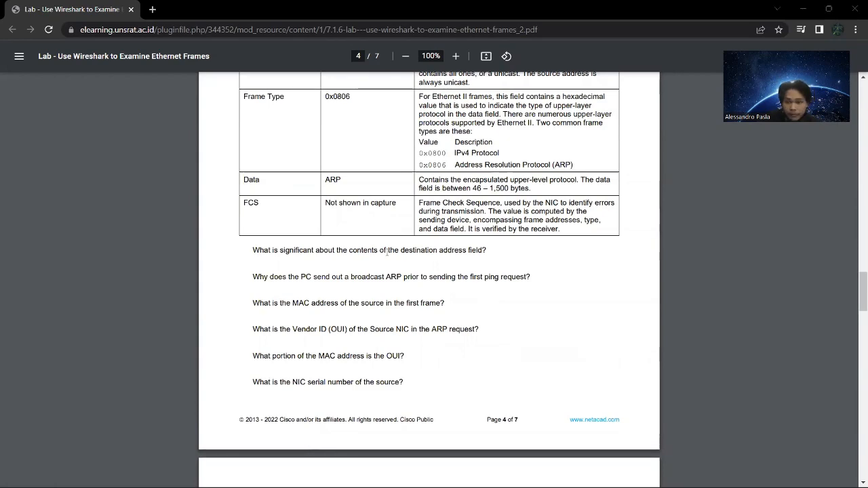
Bring up the Wireshark capture, move its window aside to uncover more of the Step 4 questions, and return to the lab document.
key(alt+Tab)
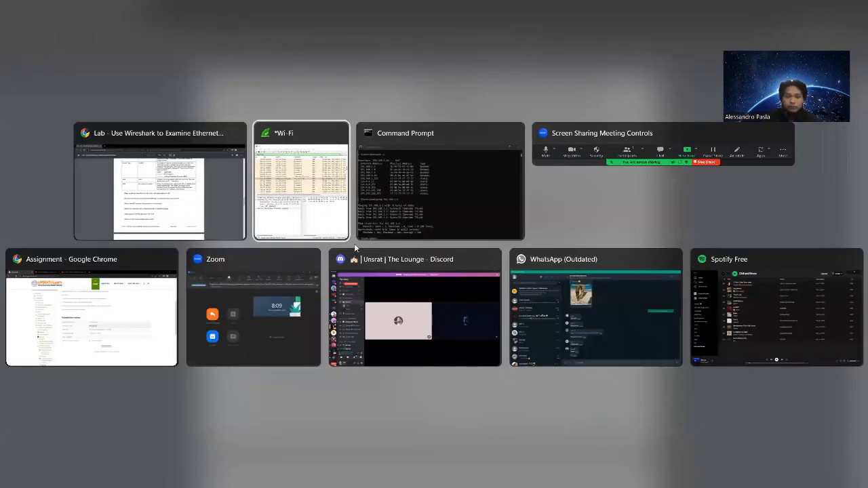
click(318, 194)
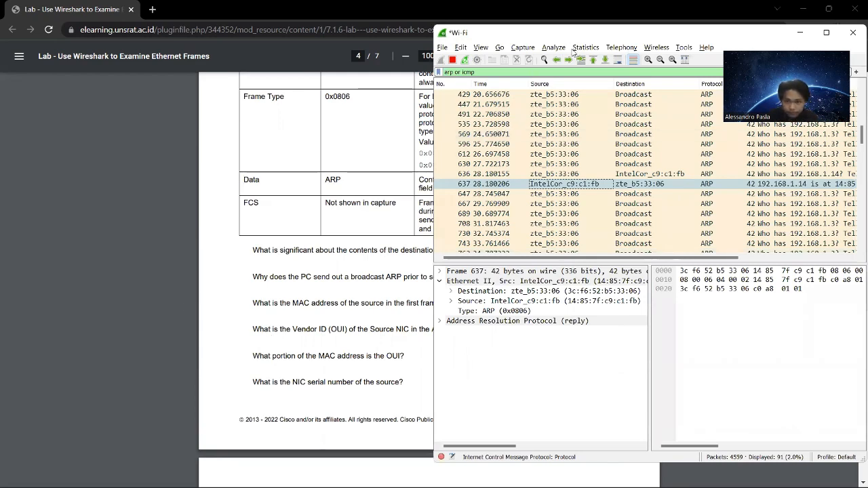
drag(605, 40, 653, 49)
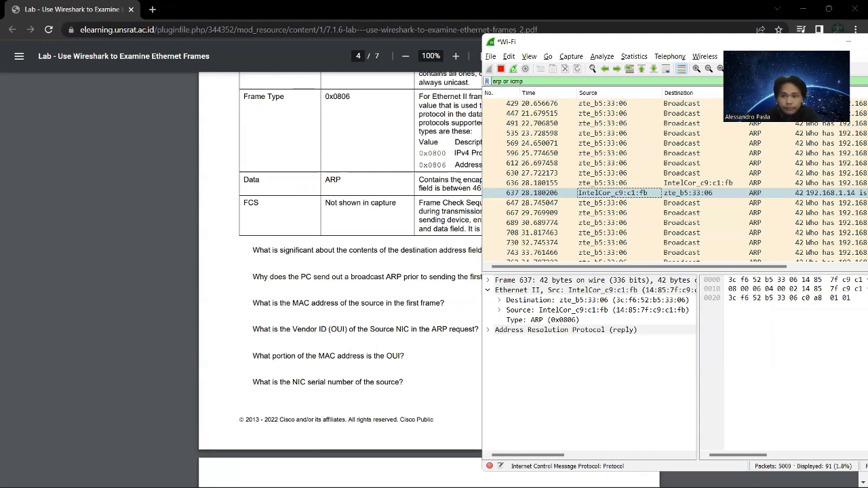
click(110, 290)
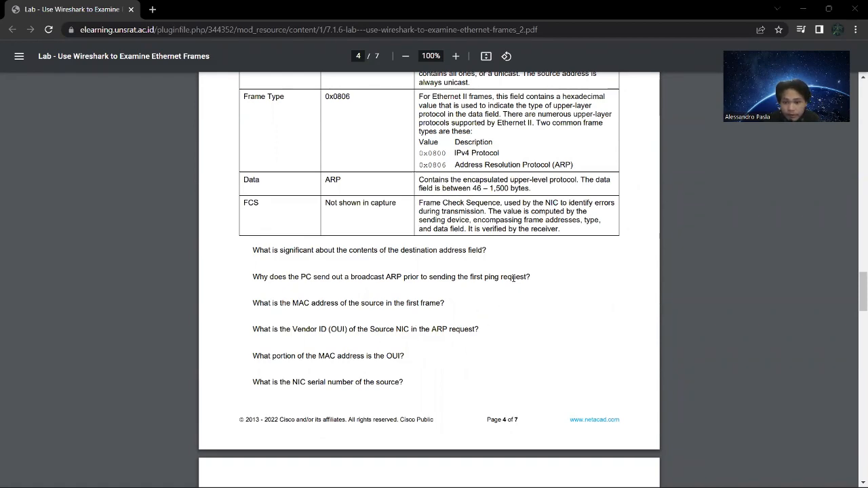
Switch to the Wireshark capture and compare the Ethernet II headers of ARP frames 636 and 637, ending on broadcast frame 630.
key(super+Tab)
key(Right)
key(Right)
key(Return)
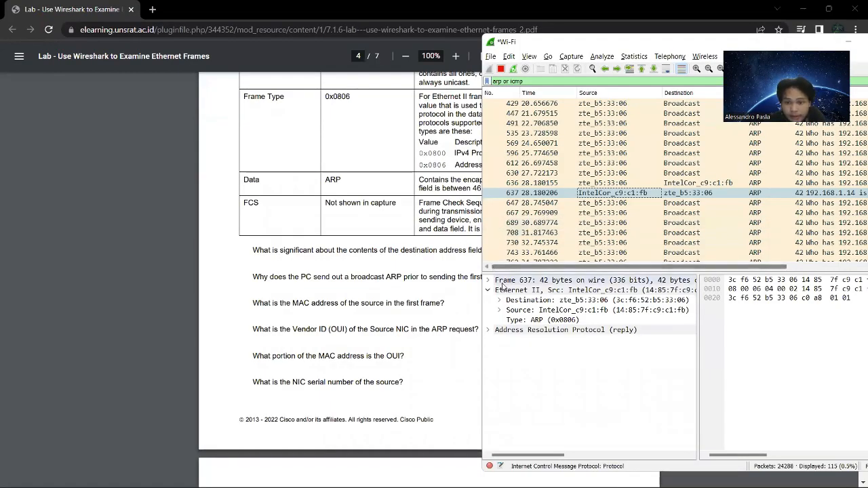
click(623, 184)
click(618, 194)
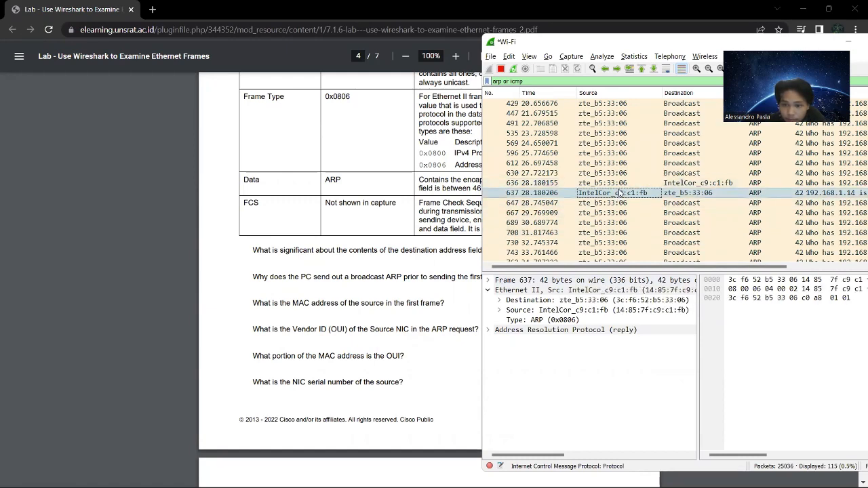
click(622, 183)
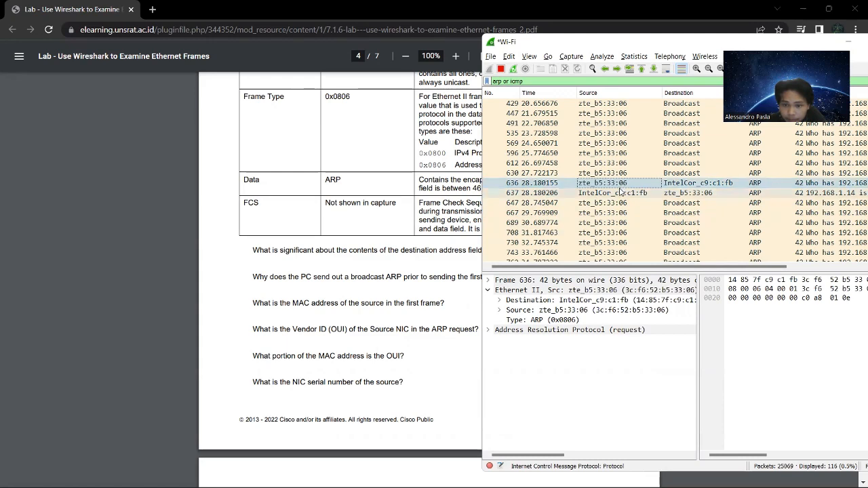
click(619, 193)
click(619, 174)
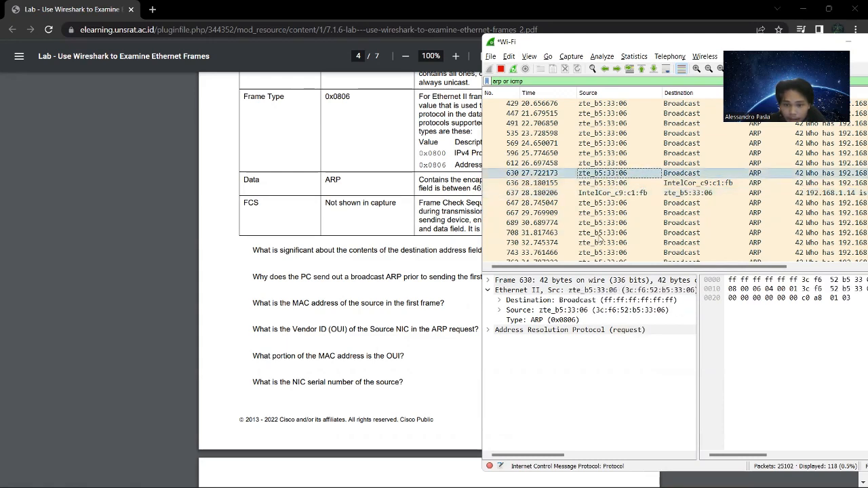
Examine the full destination MAC address in ARP frame 636's Ethernet II header, and return to the Step 4 questions in the lab document.
click(619, 183)
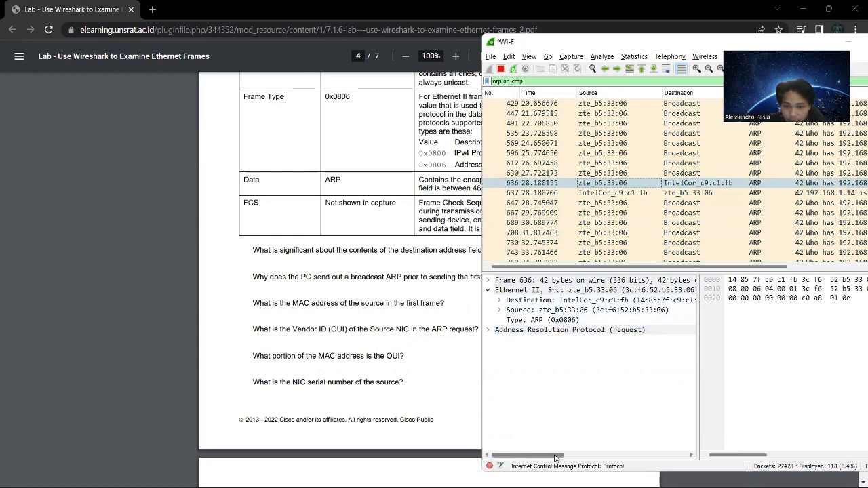
drag(558, 455, 565, 457)
click(624, 299)
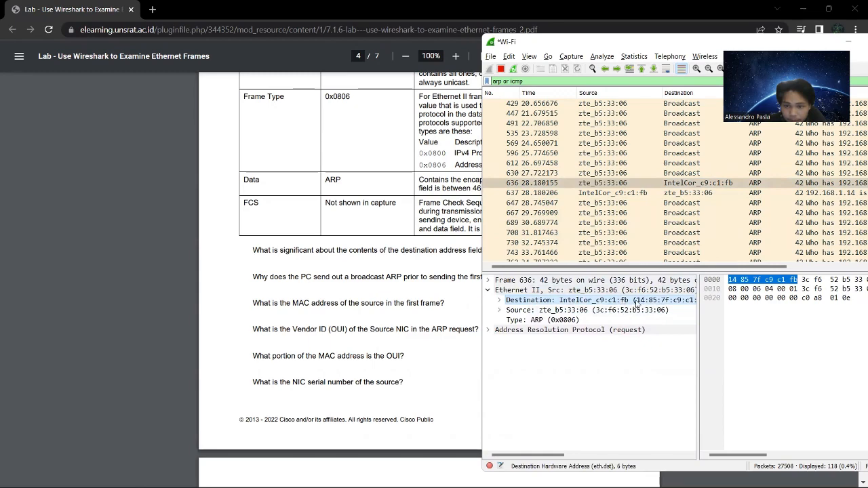
drag(550, 455, 563, 455)
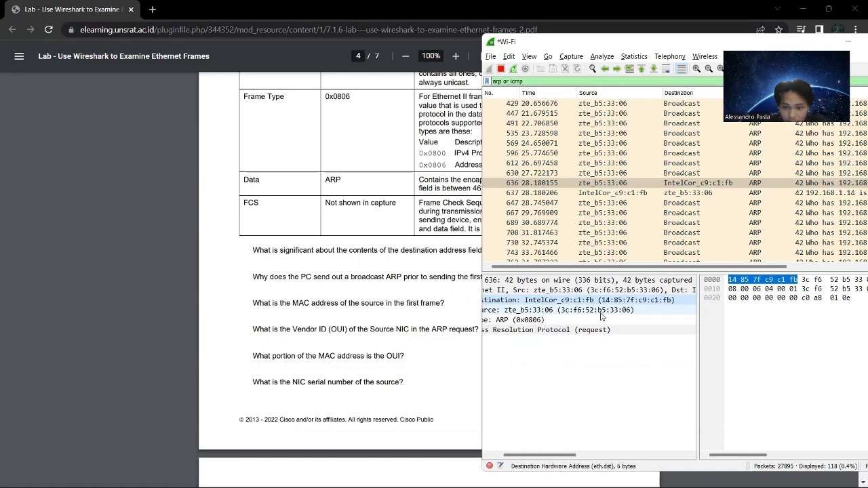
click(392, 323)
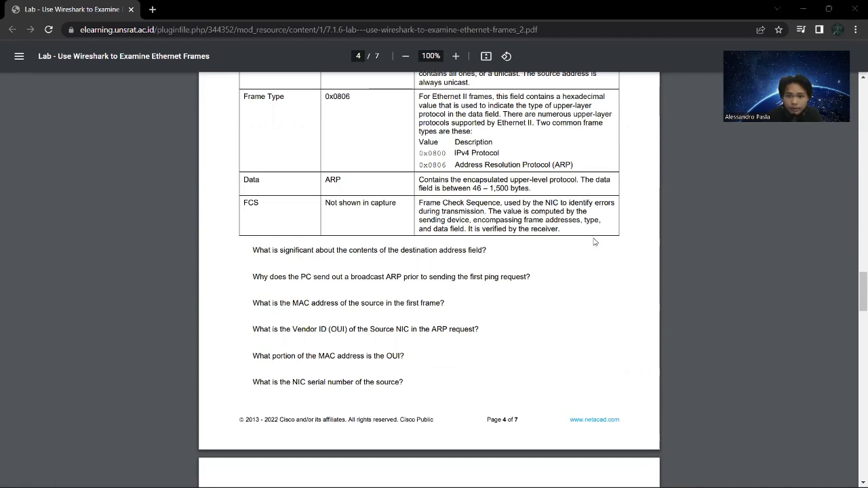
Switch to the Wireshark capture, select ARP reply frame 637, and look through the ARP packets around it.
key(alt+Tab)
key(alt+Tab)
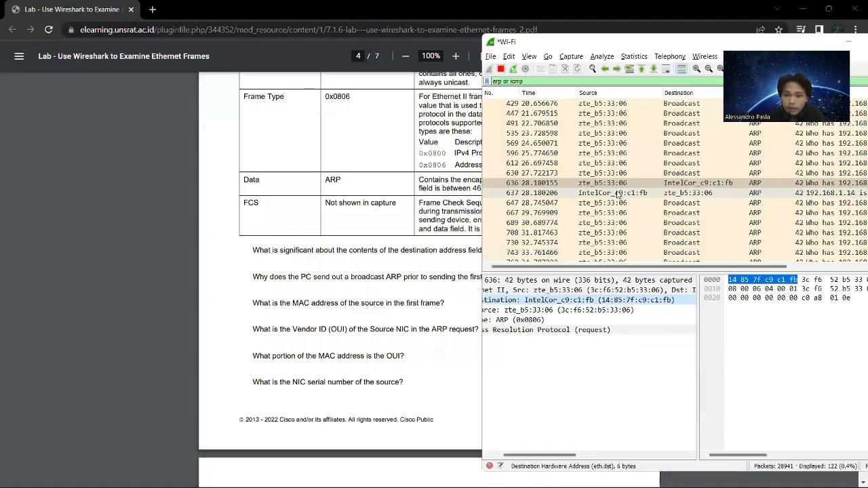
click(618, 193)
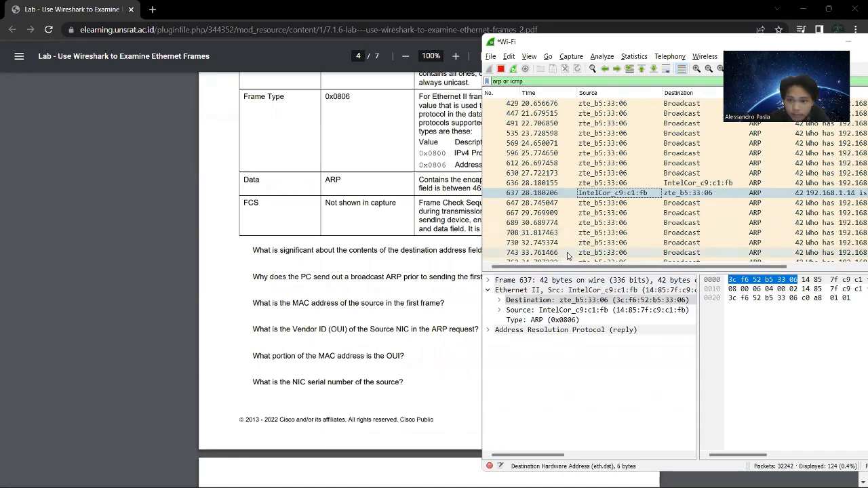
scroll(590, 217, down, 5)
scroll(597, 215, down, 5)
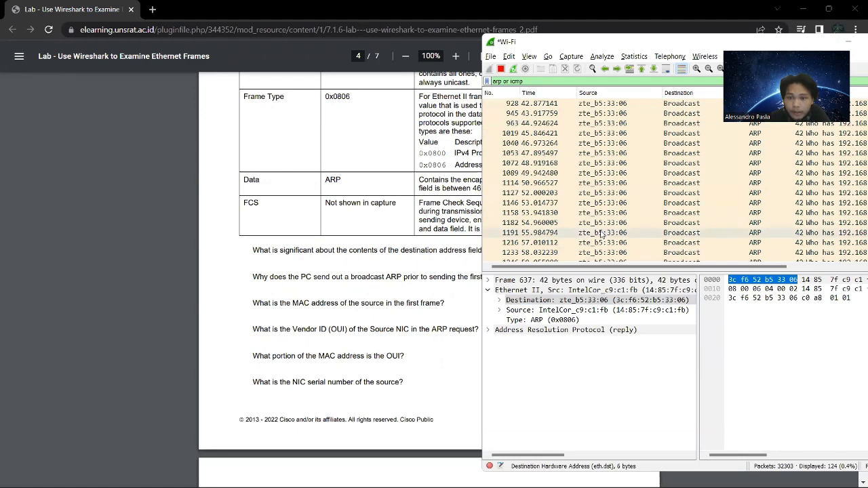
scroll(602, 234, up, 8)
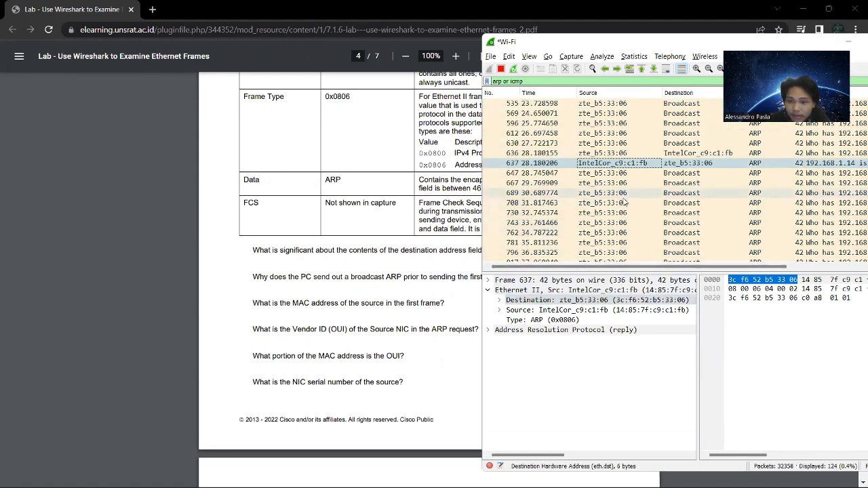
scroll(624, 232, up, 7)
scroll(629, 232, down, 7)
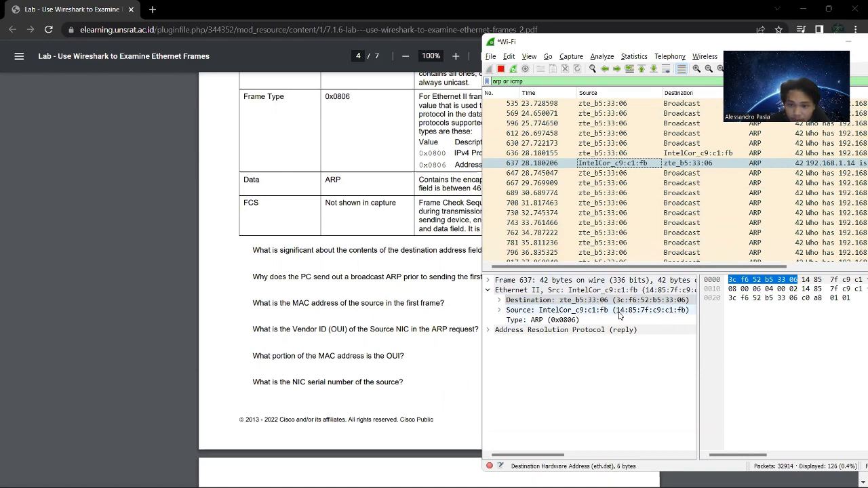
Examine the source address of ARP frame 637 and compare it with the source of frame 636.
click(620, 311)
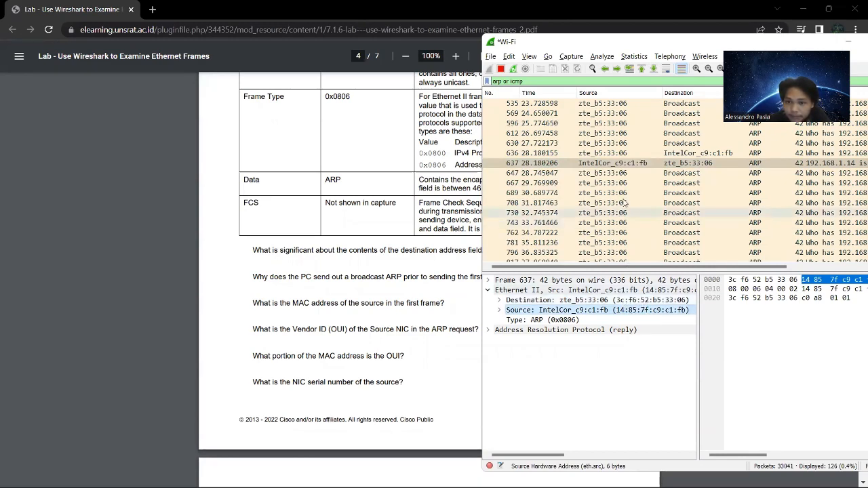
click(625, 154)
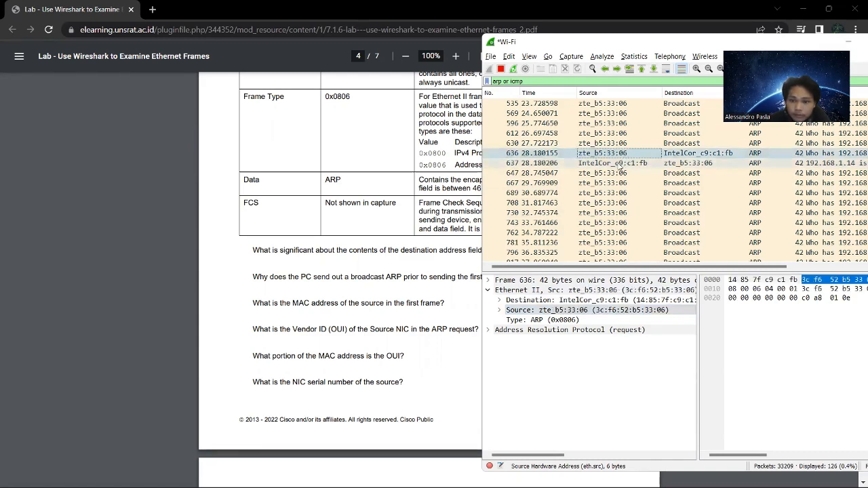
click(617, 163)
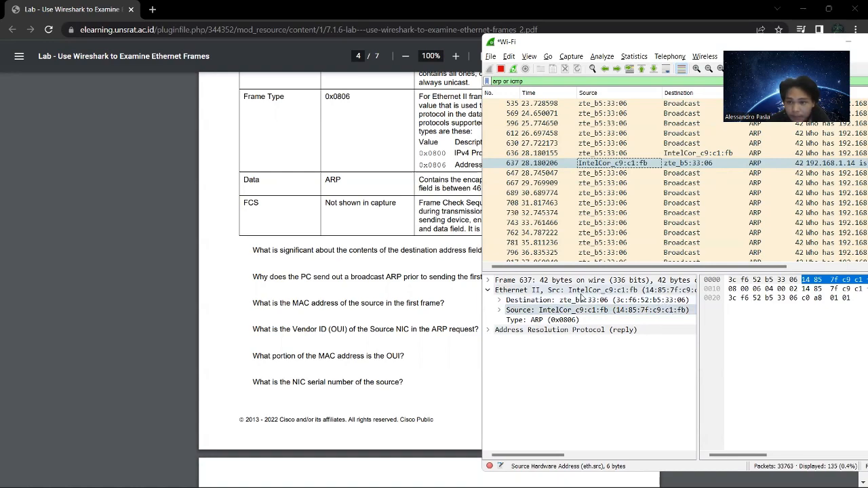
Advance the lab document to Part 2 on page 5 and bring it to the front.
scroll(370, 358, down, 3)
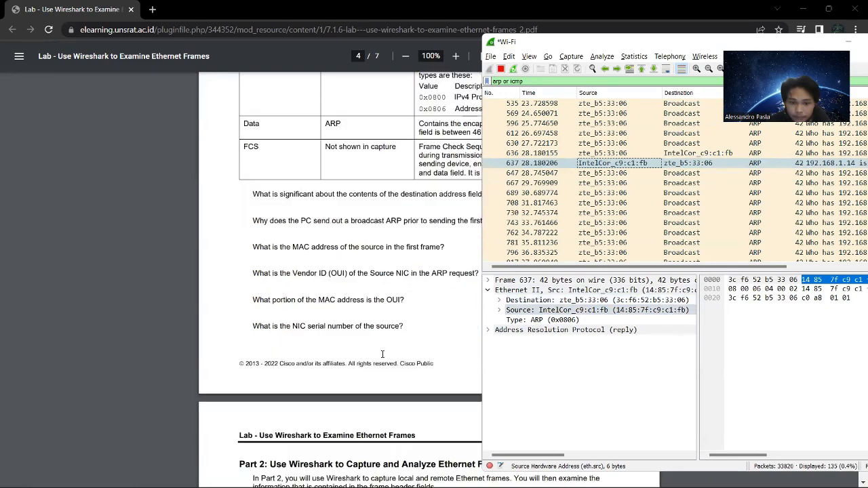
scroll(394, 351, down, 3)
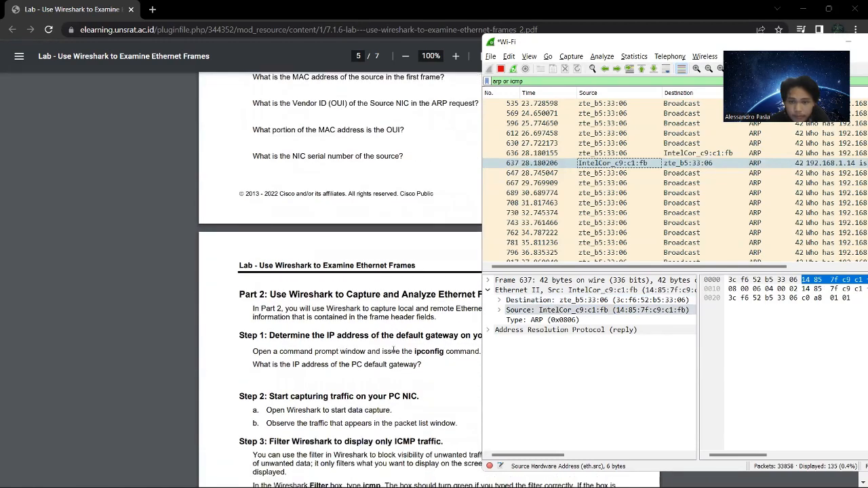
click(399, 170)
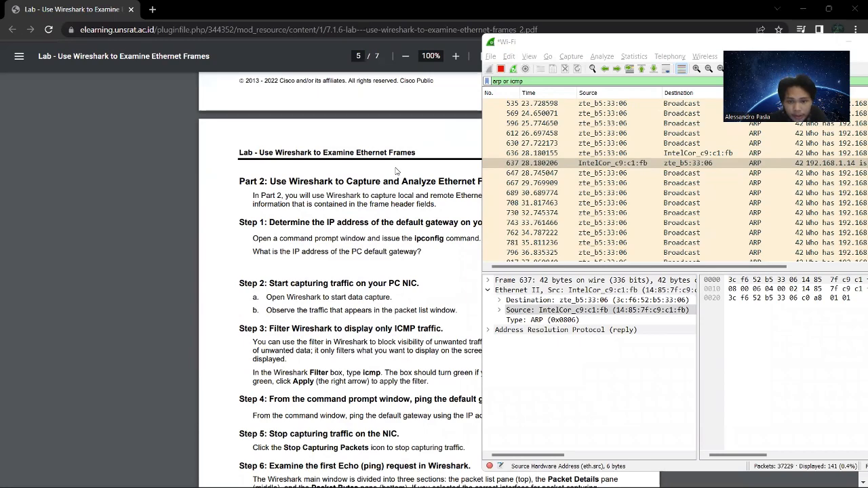
click(394, 172)
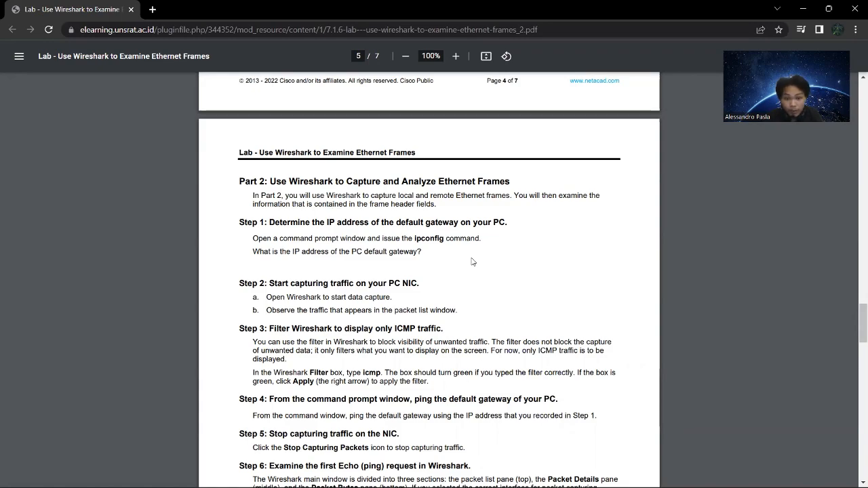
Switch to Command Prompt, look up the Wi-Fi adapter's default gateway in the earlier ipconfig output, and return to the lab document.
key(alt+Tab)
key(alt+Tab)
key(alt+Tab)
key(alt+Tab)
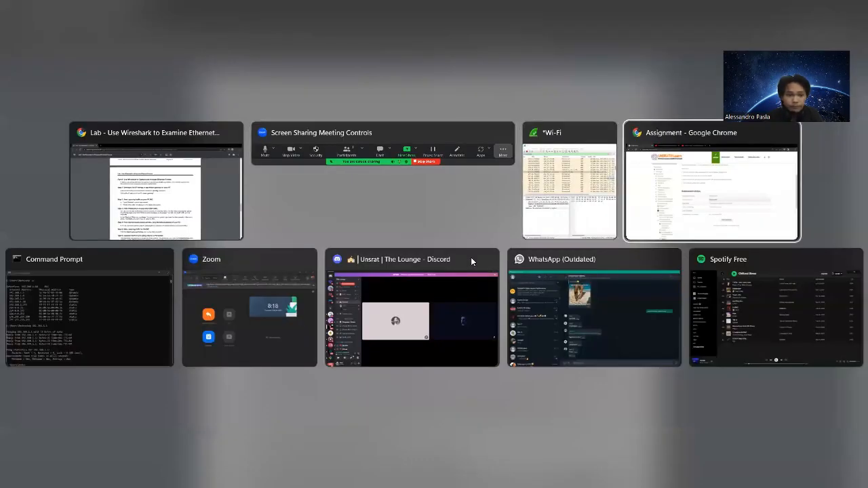
scroll(408, 273, up, 8)
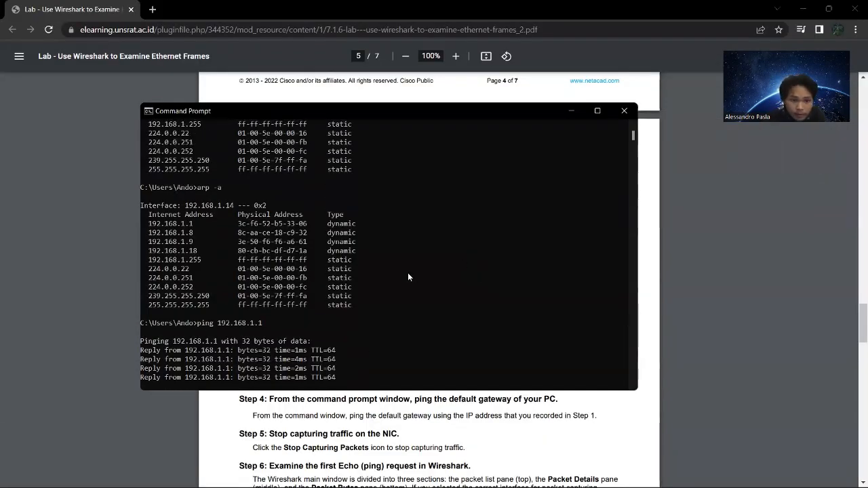
scroll(407, 273, up, 5)
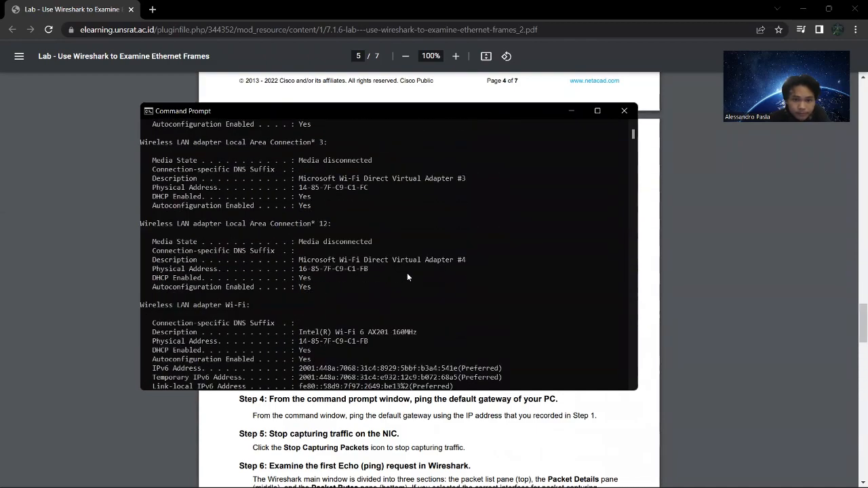
scroll(407, 273, down, 5)
drag(424, 119, 579, 196)
drag(549, 135, 496, 115)
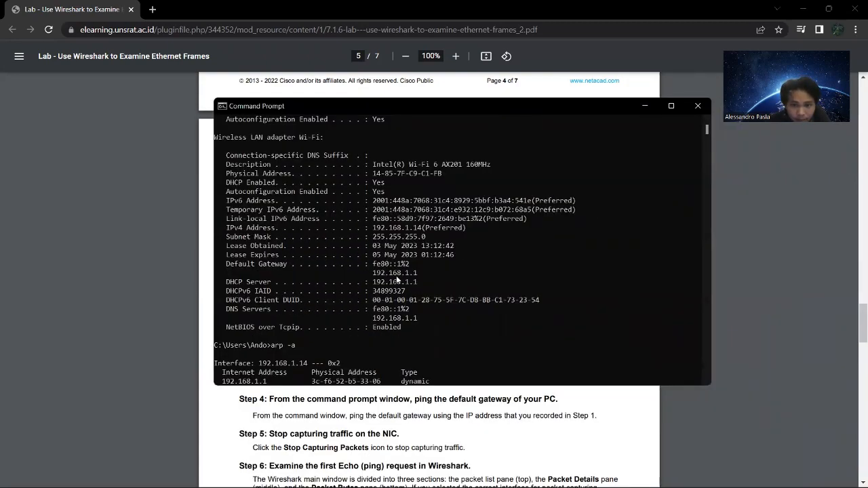
drag(475, 116, 646, 116)
click(348, 314)
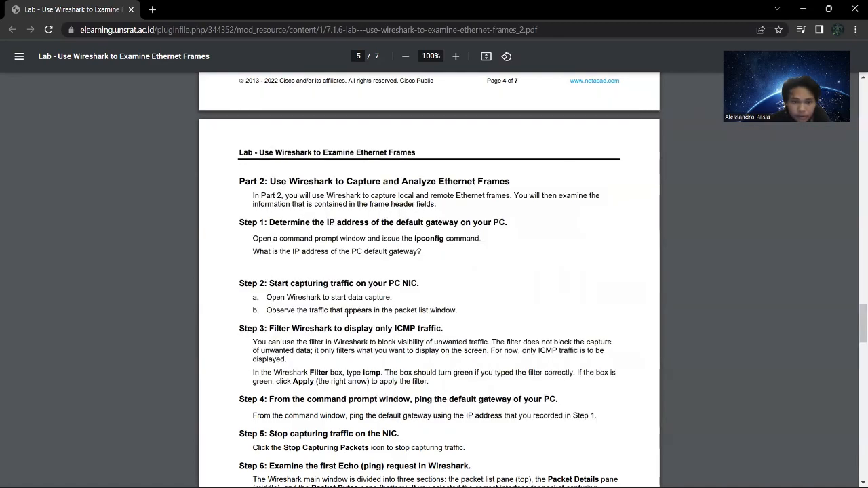
Read on to Step 2 of Part 2, switch to the Wireshark capture, and clear its display filter to list all traffic.
scroll(296, 296, down, 1)
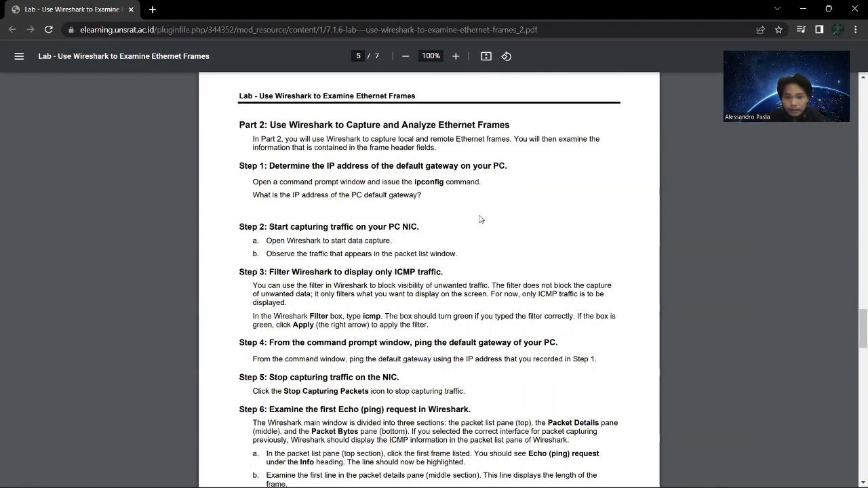
key(alt+Tab)
key(alt+Tab)
key(alt+Tab)
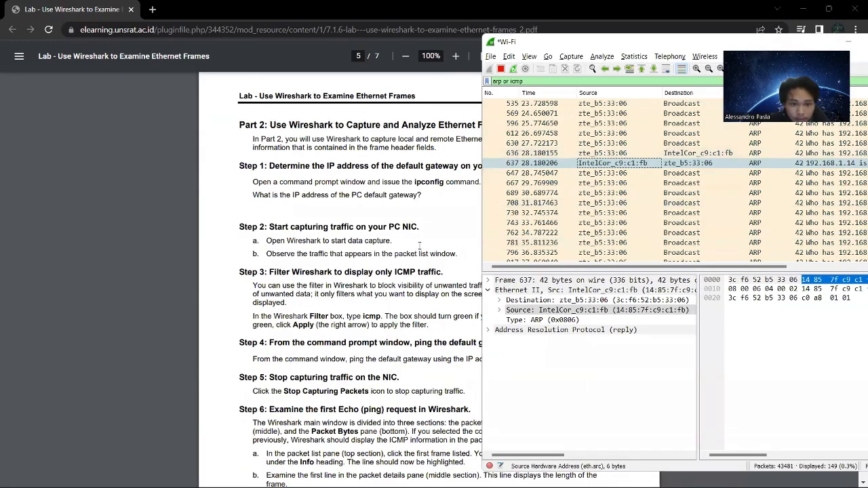
click(535, 81)
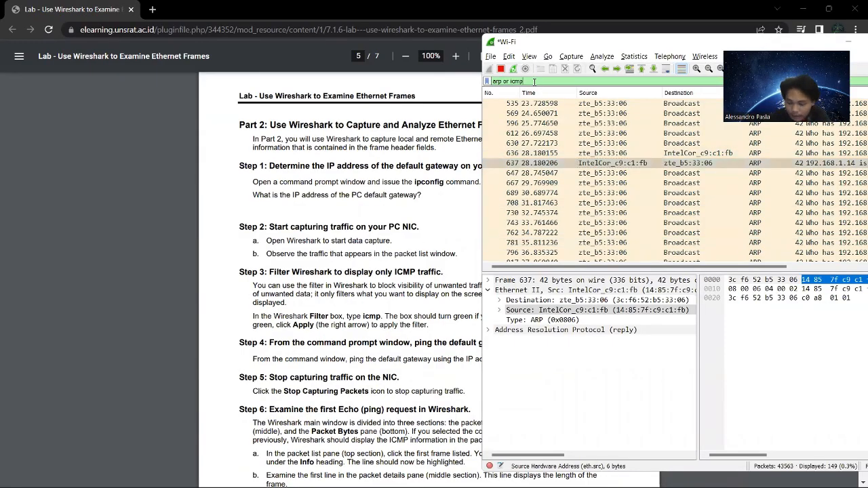
key(BackSpace)
key(BackSpace)
key(BackSpace)
key(BackSpace)
key(BackSpace)
key(BackSpace)
key(BackSpace)
key(BackSpace)
key(BackSpace)
key(BackSpace)
key(BackSpace)
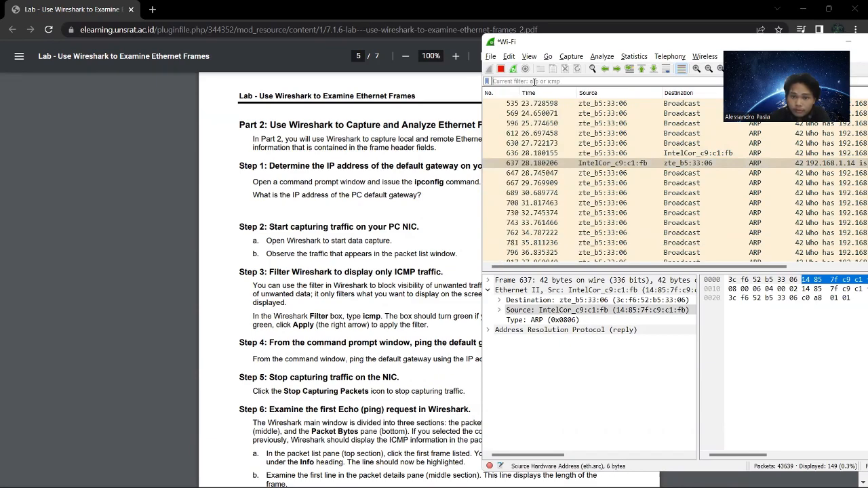
key(Return)
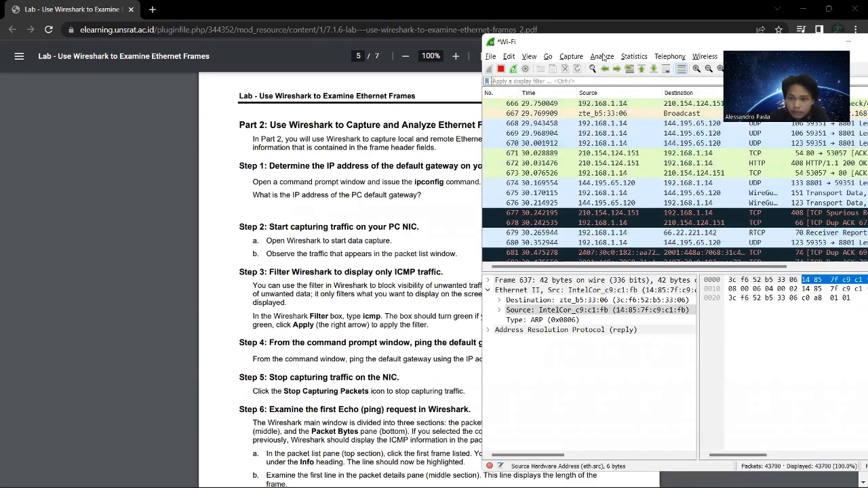
Move the Wireshark window, observe the newest packets at the end of the list, and check the lab document's Part 2 instructions.
drag(609, 42, 530, 67)
drag(831, 133, 831, 308)
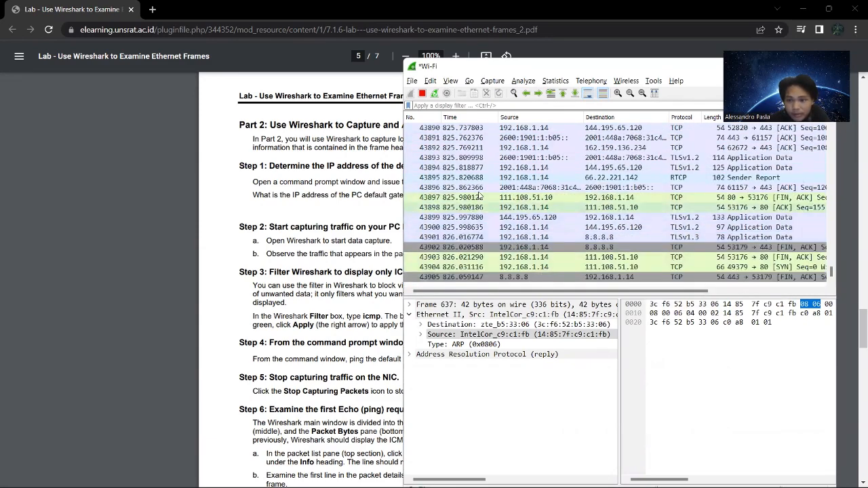
click(390, 218)
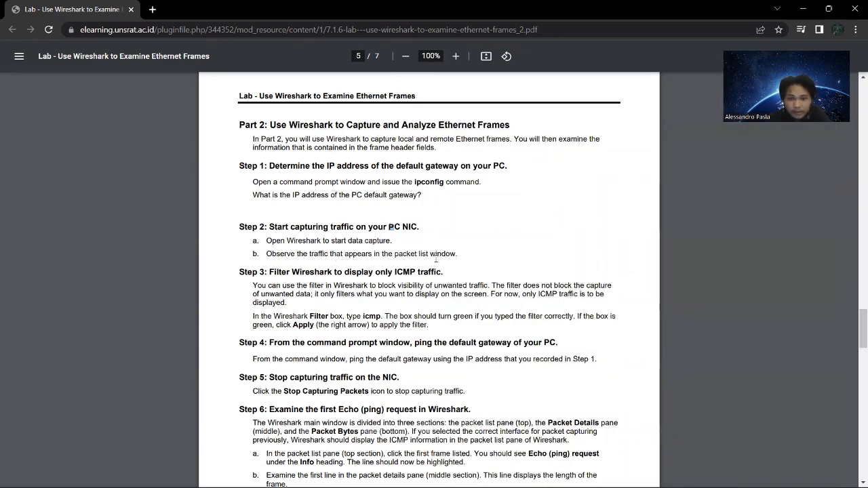
key(alt+Tab)
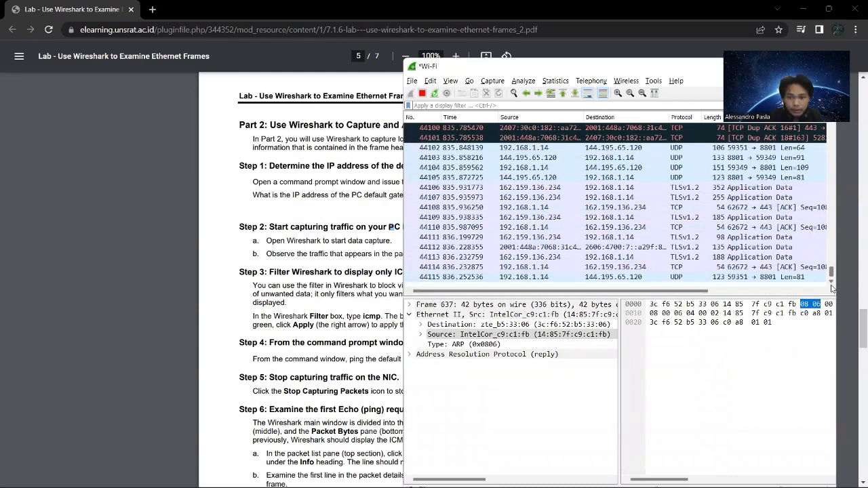
click(293, 231)
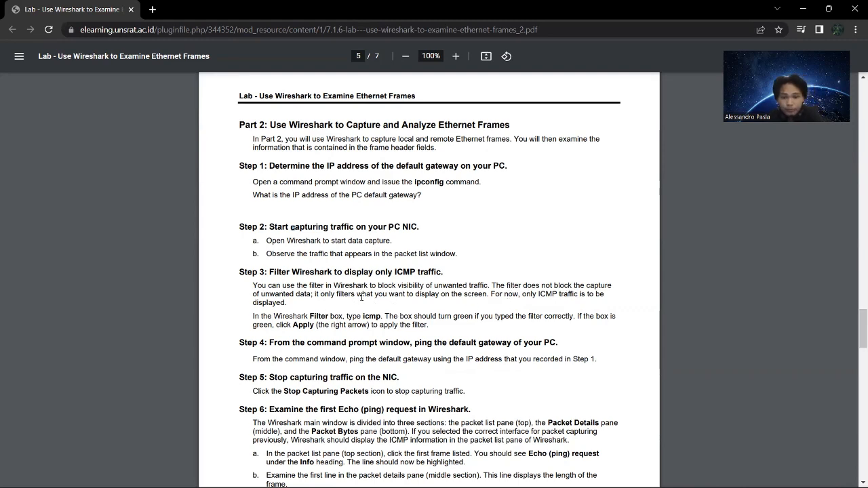
Switch to the Wireshark capture, apply the display filter icmp, and select the first Echo (ping) request, frame 1390.
key(alt+Tab)
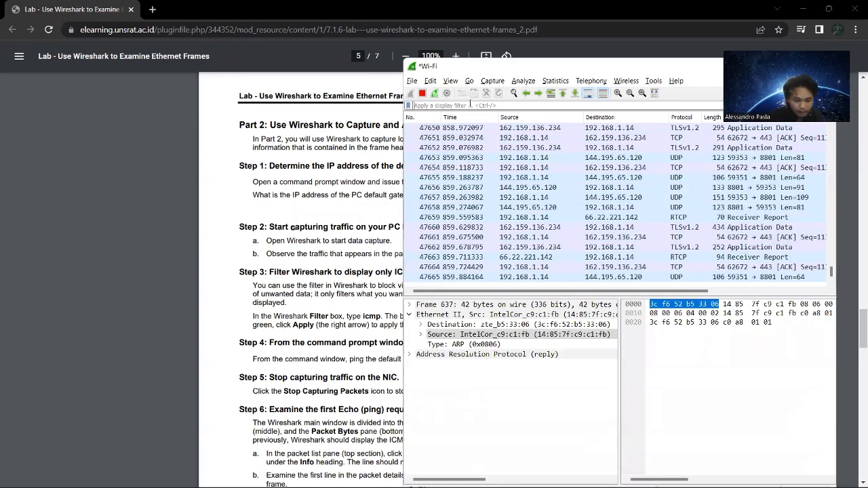
click(470, 105)
text(icmp)
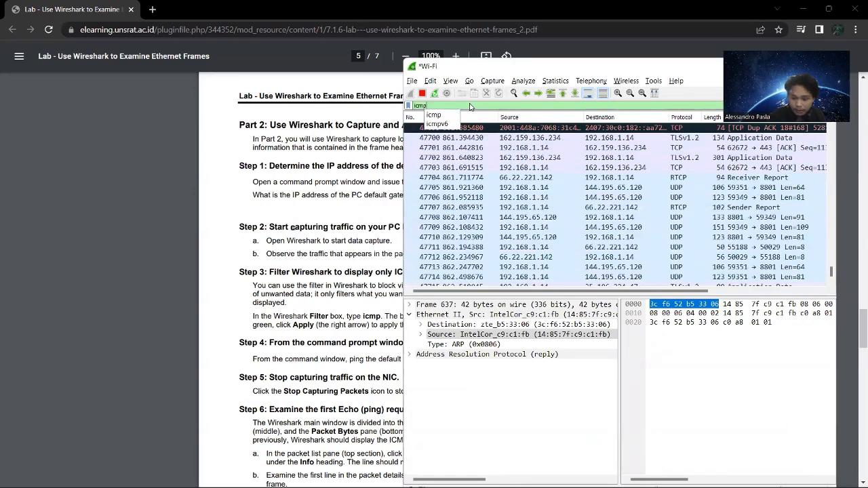
key(Return)
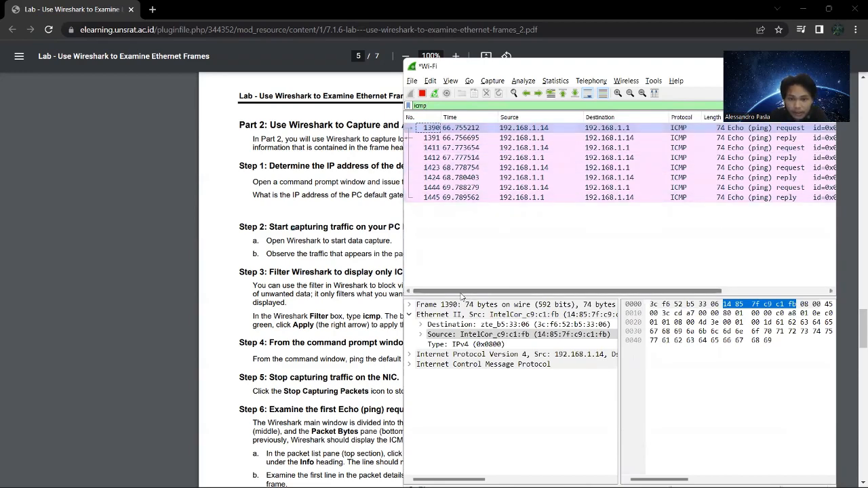
click(436, 128)
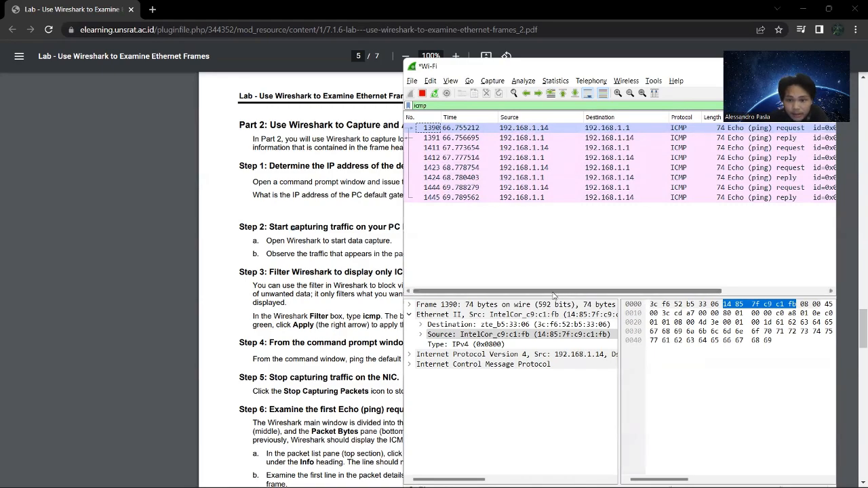
drag(555, 292, 538, 285)
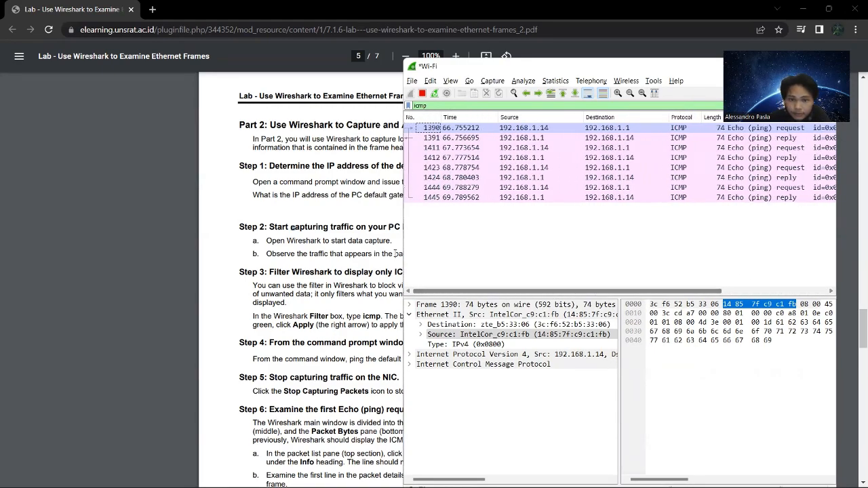
Check the capture and ping instructions in the lab document, then restart the Wi-Fi capture in Wireshark without saving the captured packets.
click(306, 333)
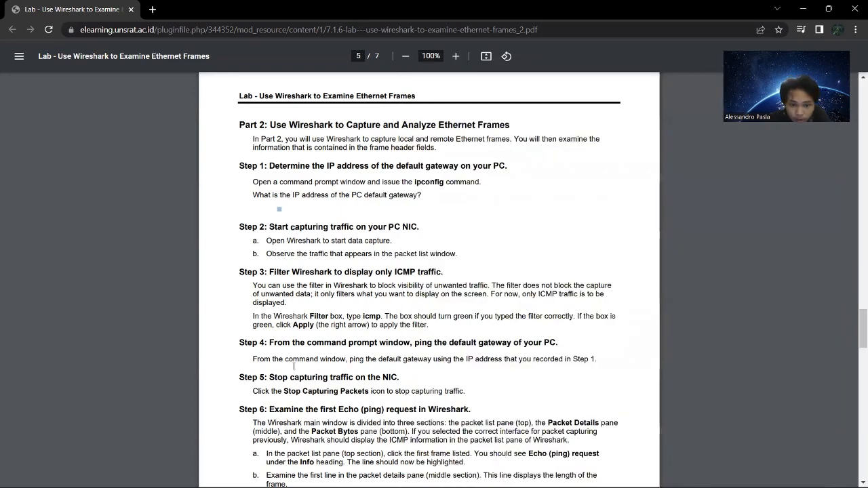
scroll(354, 374, down, 2)
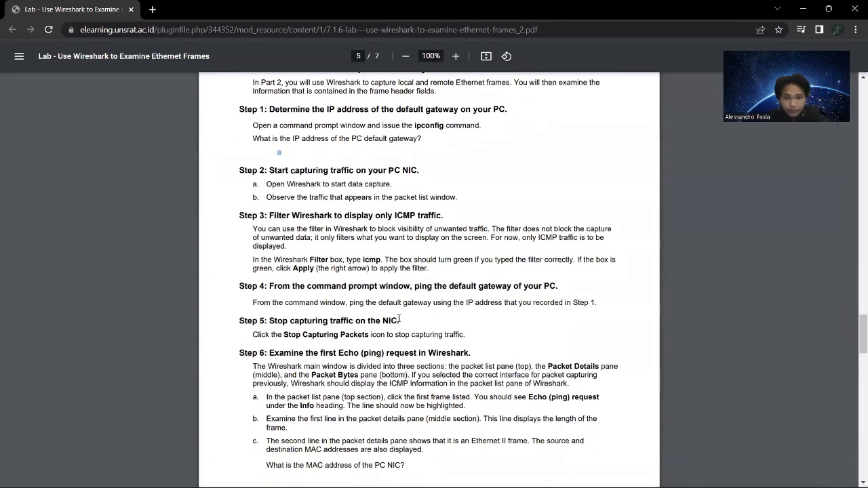
key(alt+Tab)
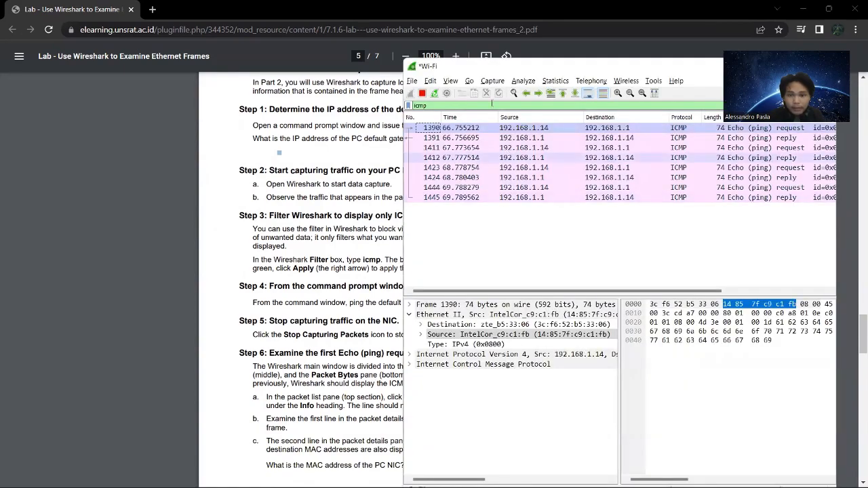
click(435, 94)
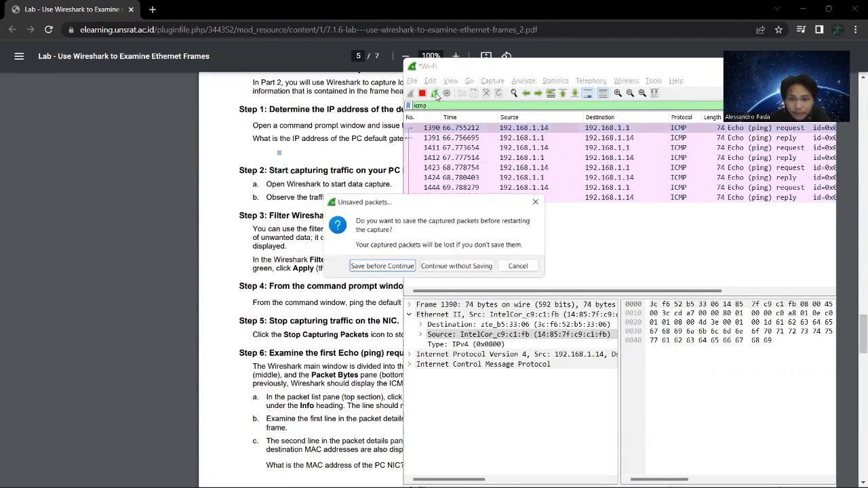
click(456, 267)
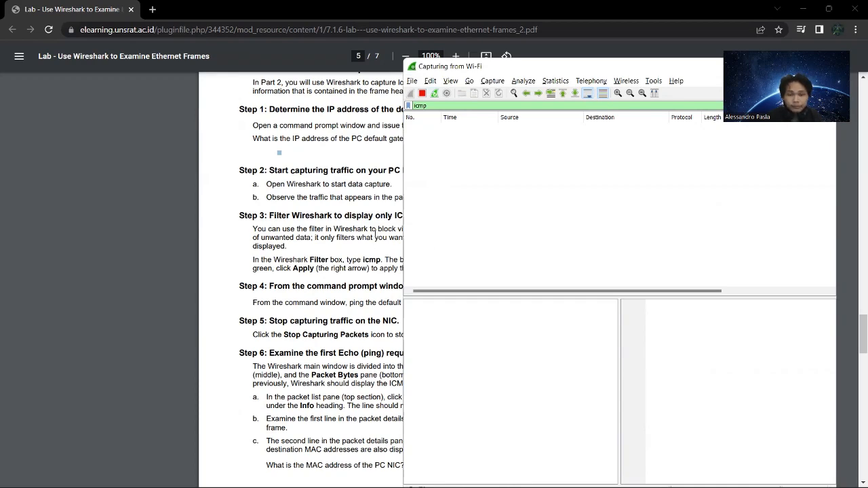
Switch to Command Prompt, ping the default gateway at 192.168.1.1, and move the window away from the Wireshark packet list.
key(super)
key(alt+Tab)
key(alt+Tab)
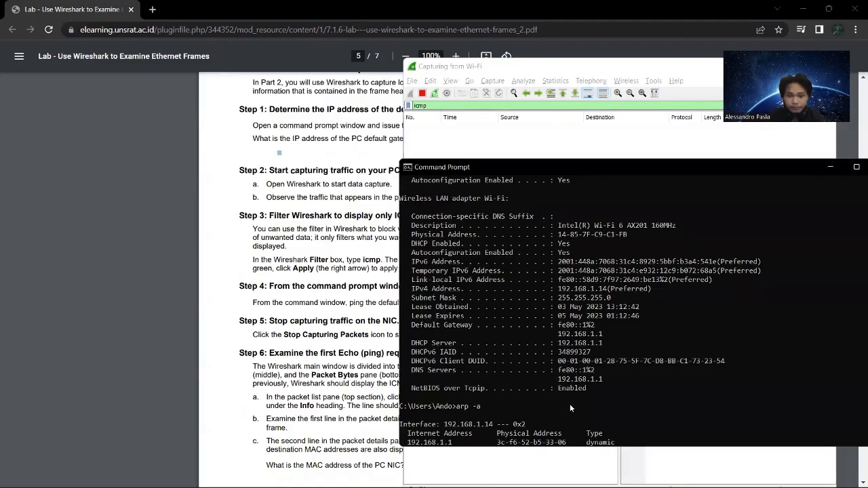
scroll(592, 405, down, 20)
scroll(502, 275, up, 2)
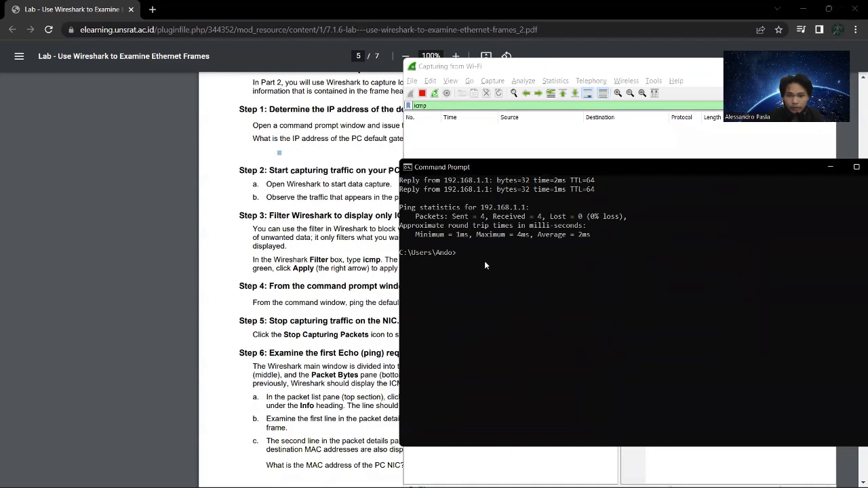
click(466, 253)
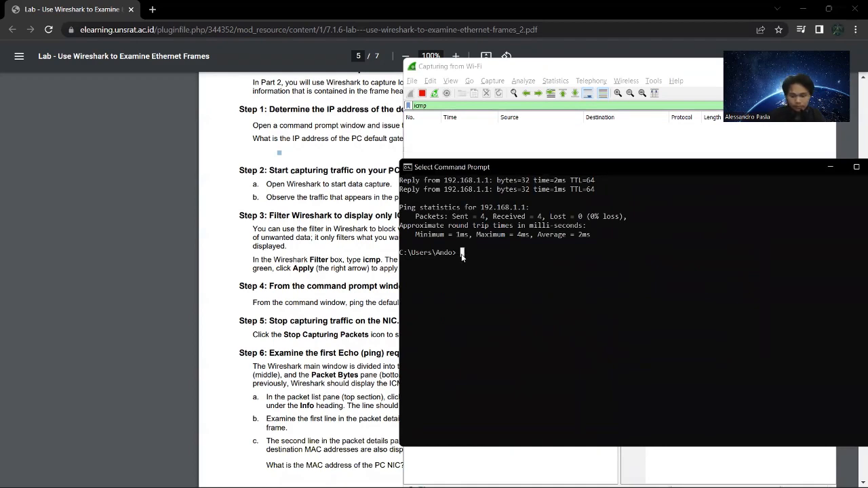
text(ping)
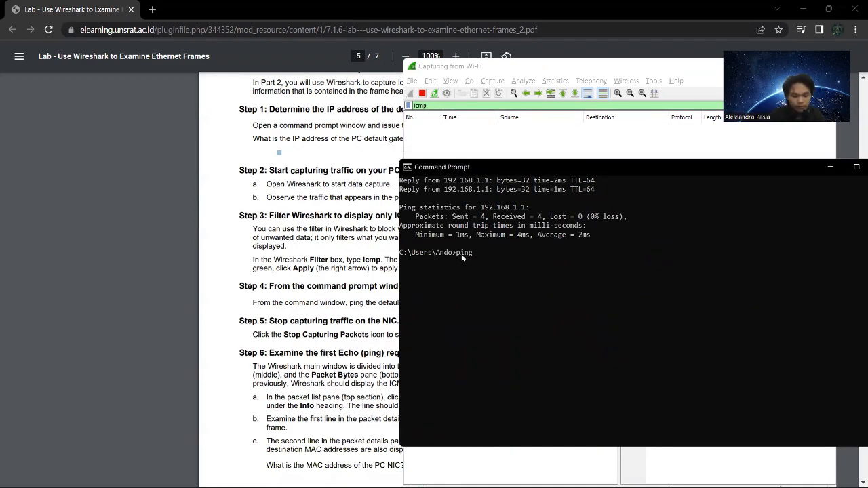
text( 192.168.1.1)
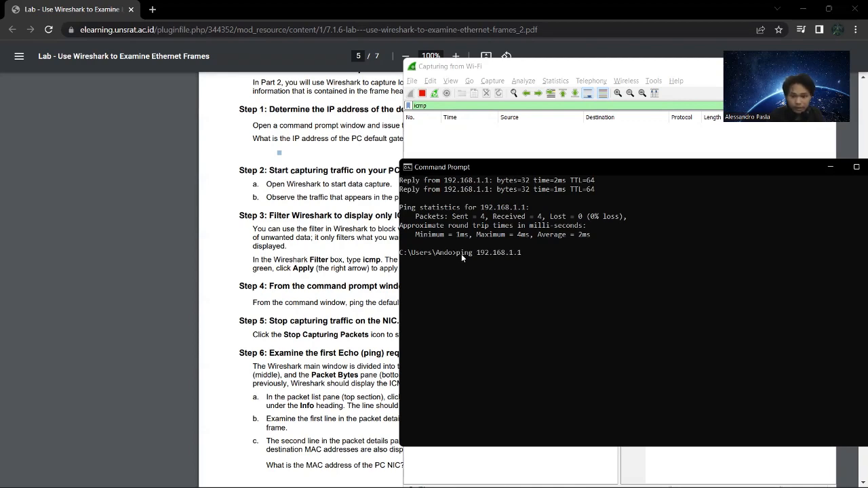
key(Return)
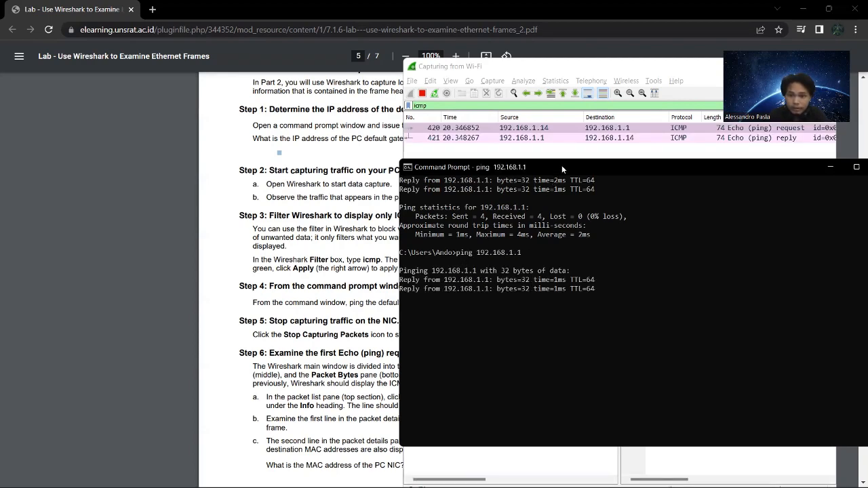
drag(562, 165, 252, 159)
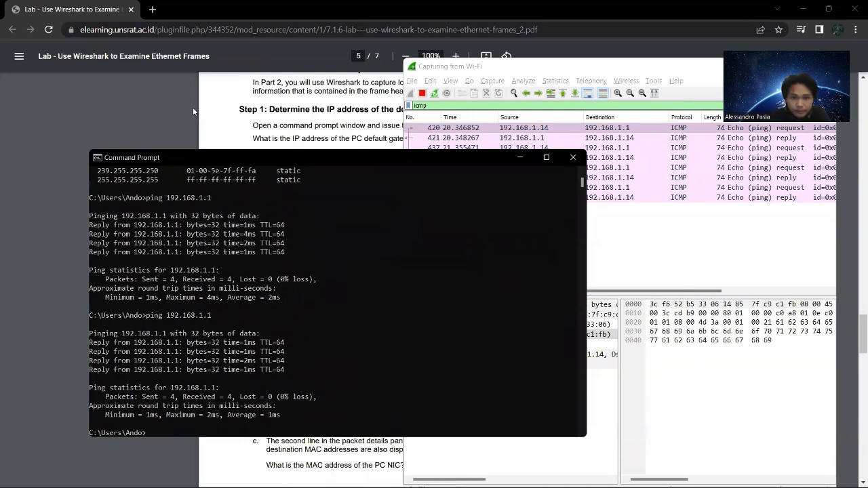
Read Step 5 in the lab document, bring Wireshark and Command Prompt back into view, and stop the Wi-Fi capture in Wireshark.
click(189, 109)
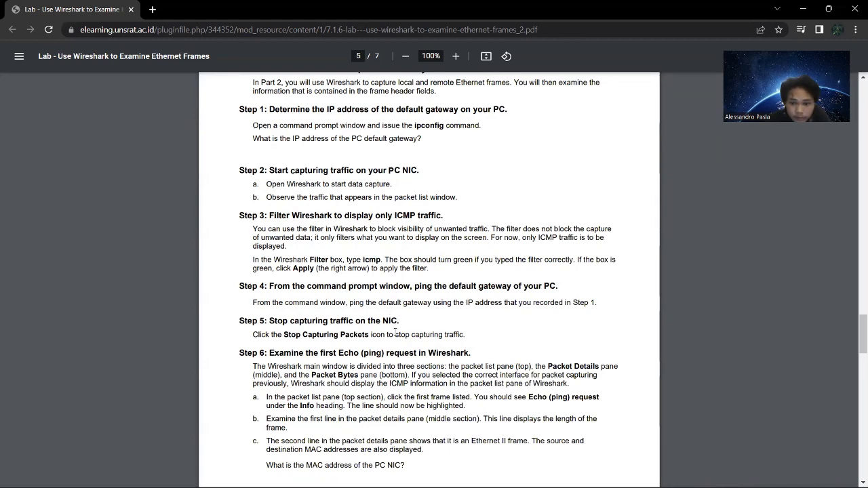
scroll(396, 335, down, 3)
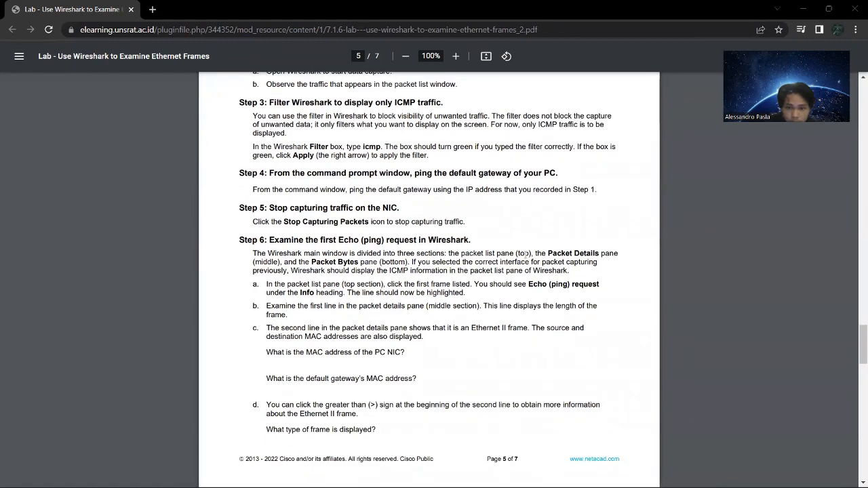
key(alt+Tab)
key(Tab)
key(Tab)
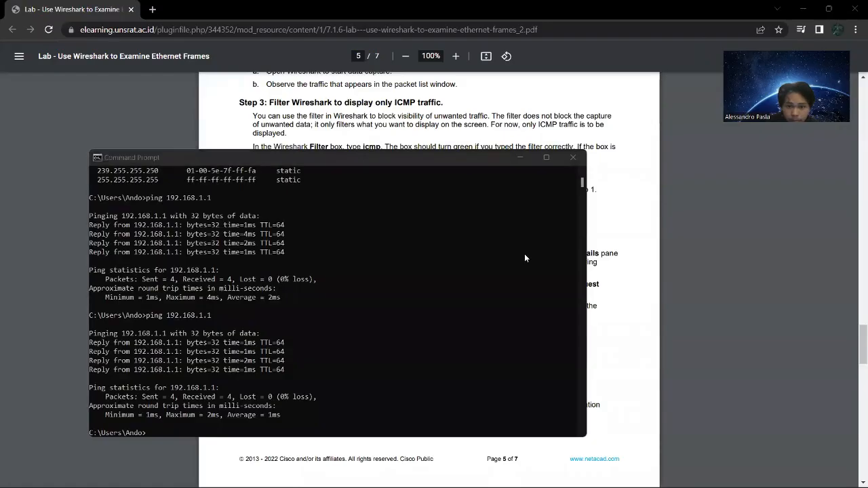
key(alt+Tab)
key(Tab)
key(Tab)
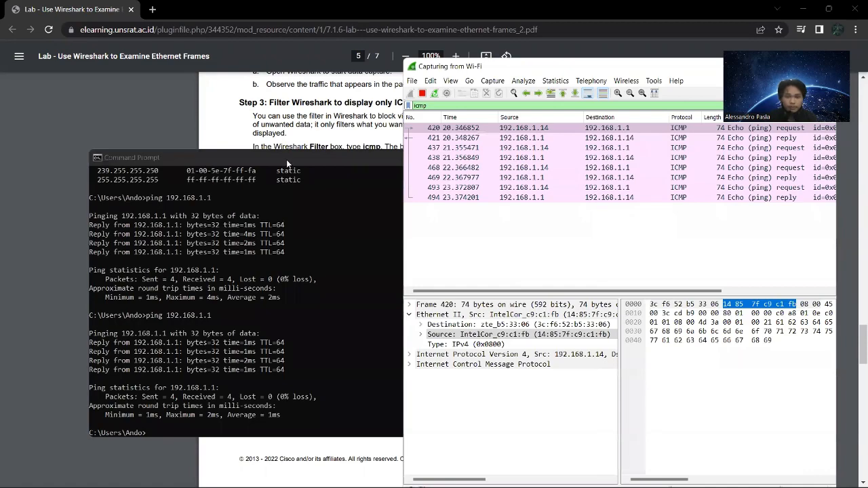
drag(290, 165, 279, 193)
drag(273, 316, 269, 271)
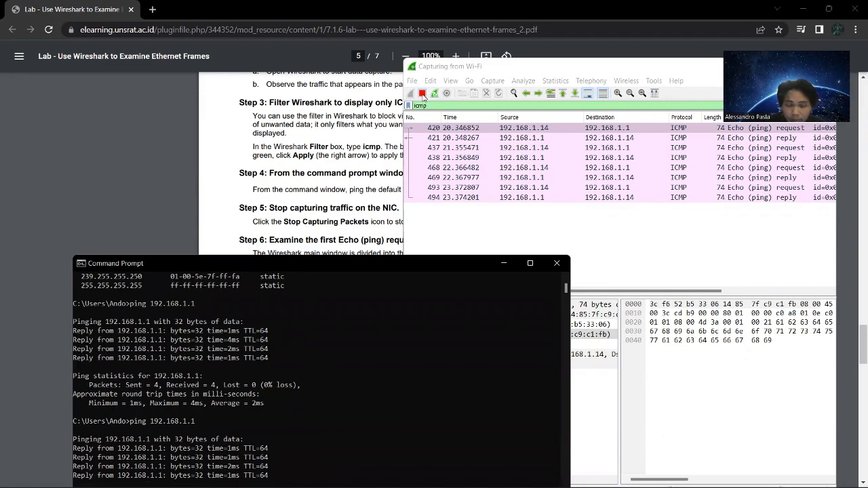
click(423, 94)
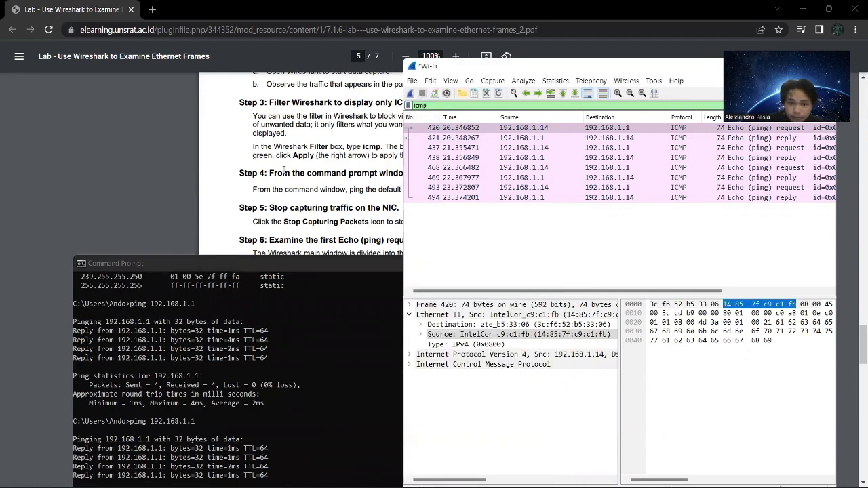
Read Step 6 of Part 2 in the lab document and compare it with the filtered ICMP frames in Wireshark.
click(181, 159)
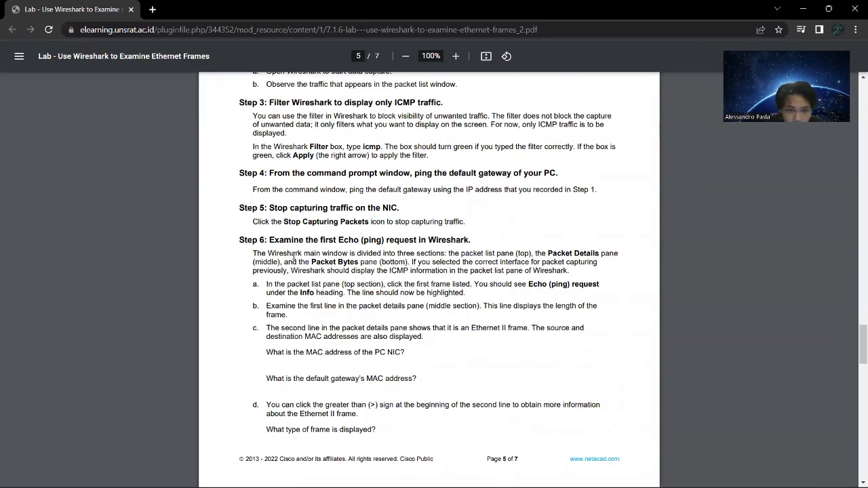
scroll(337, 251, down, 1)
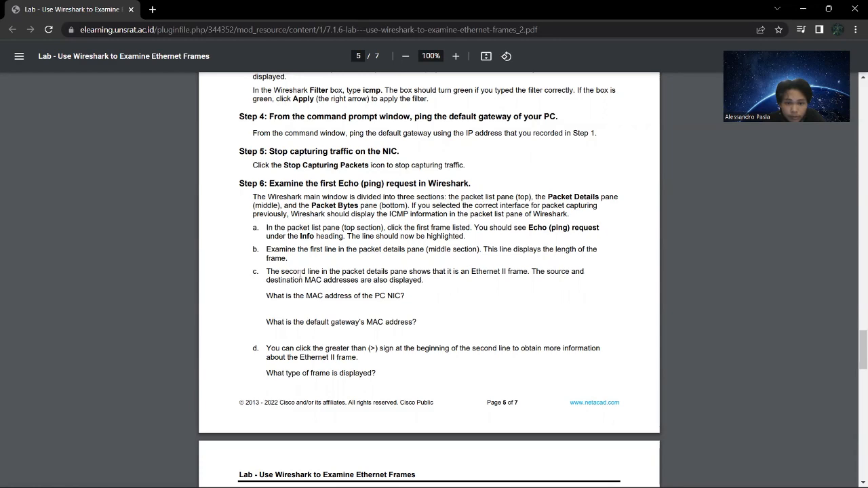
key(super+Tab)
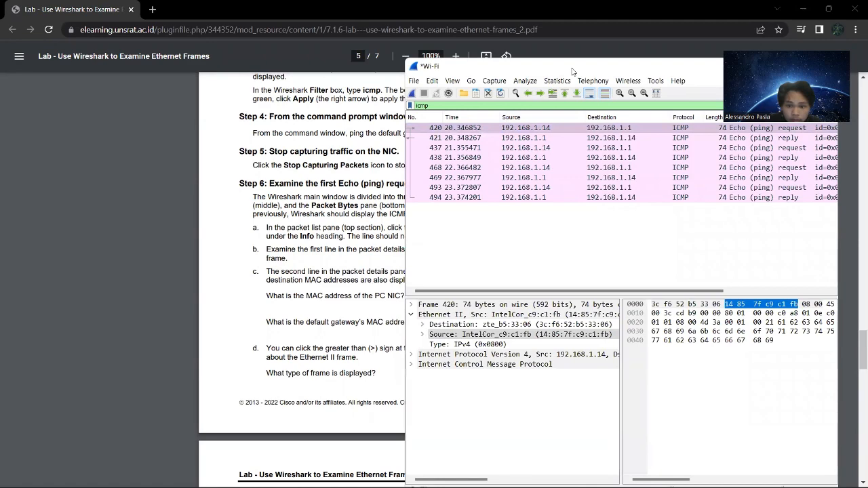
drag(572, 72, 580, 72)
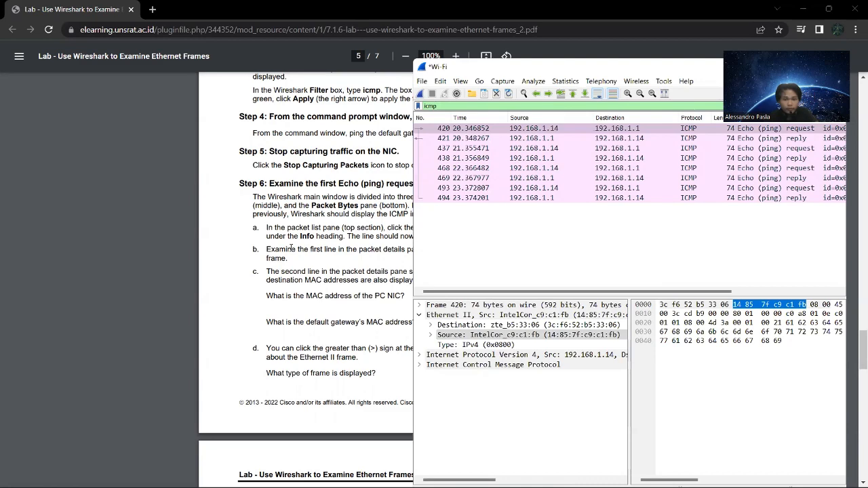
click(244, 288)
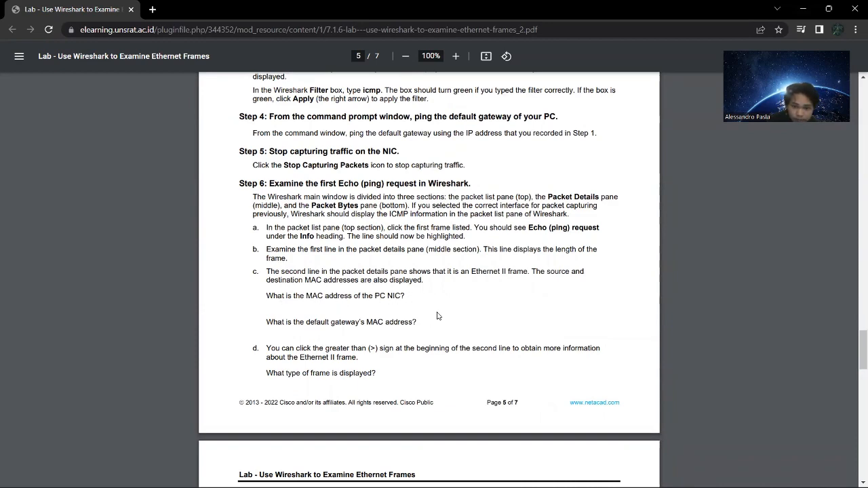
Look up the Wi-Fi adapter's details in Command Prompt's ipconfig output, then select the first Echo (ping) request, frame 420, in Wireshark.
key(alt+Tab)
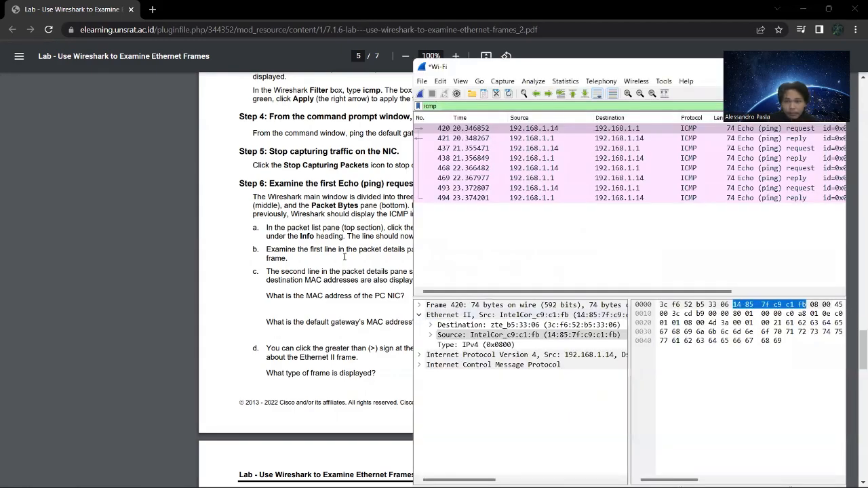
key(alt+Tab)
key(Tab)
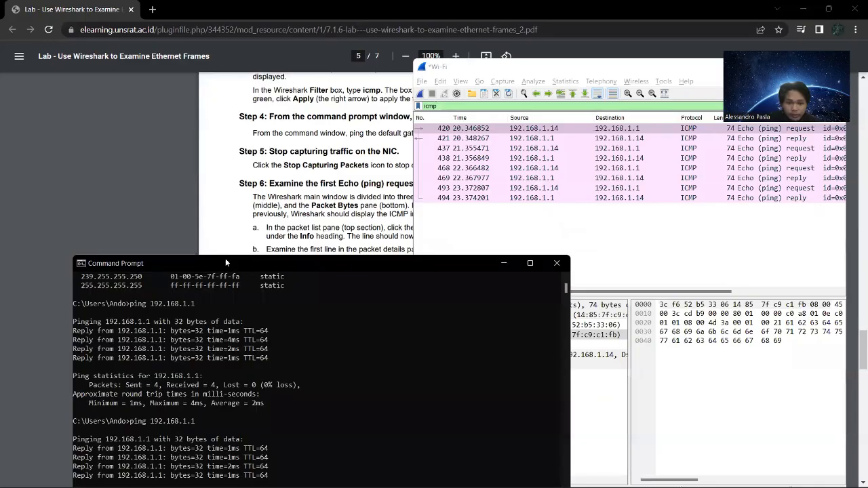
drag(220, 228, 159, 134)
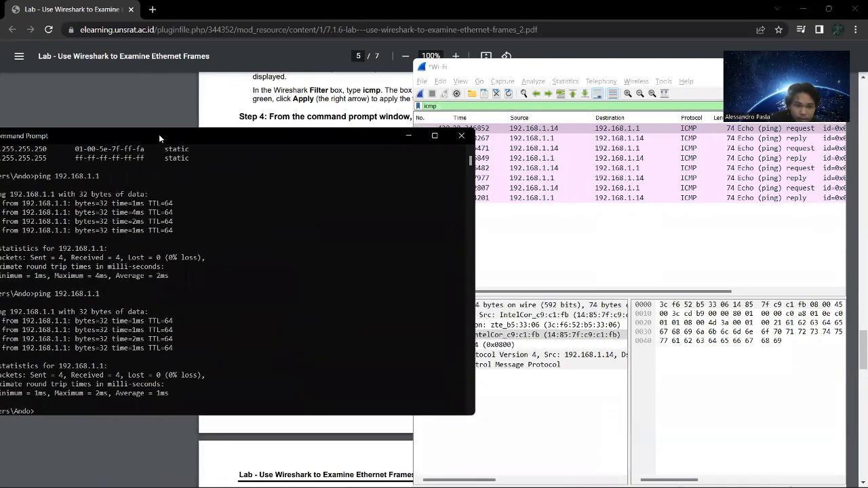
scroll(204, 333, up, 9)
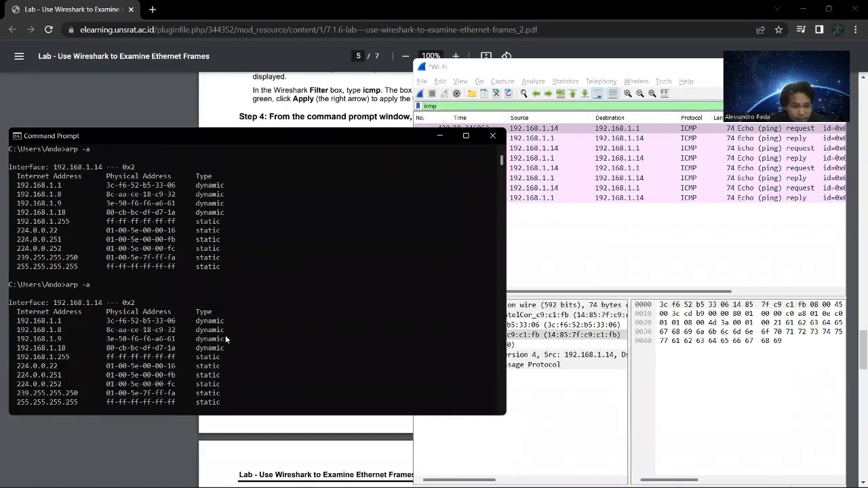
scroll(227, 338, up, 15)
scroll(192, 315, up, 2)
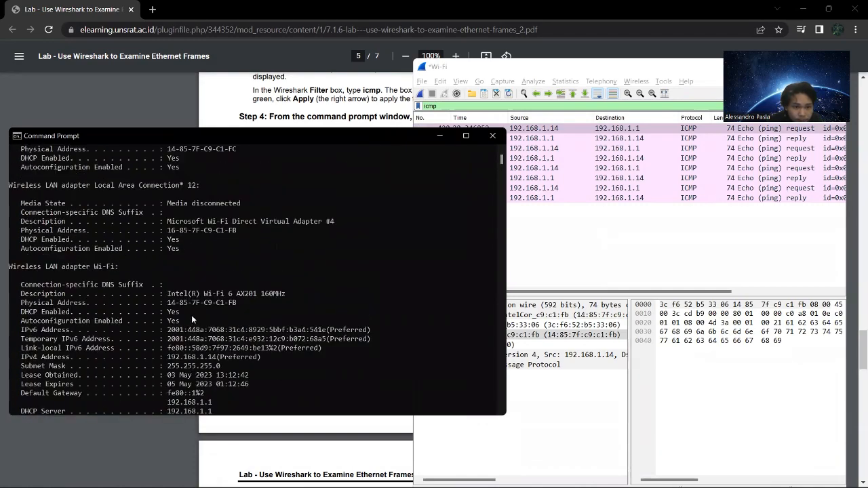
scroll(185, 317, down, 2)
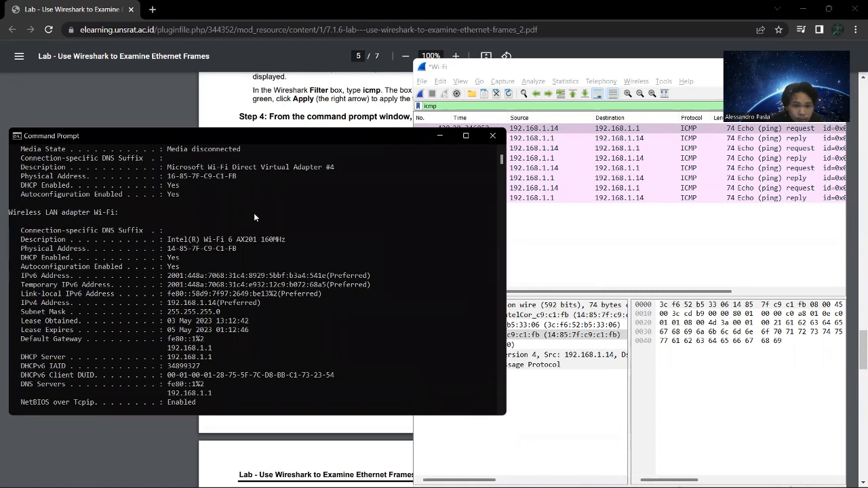
click(606, 71)
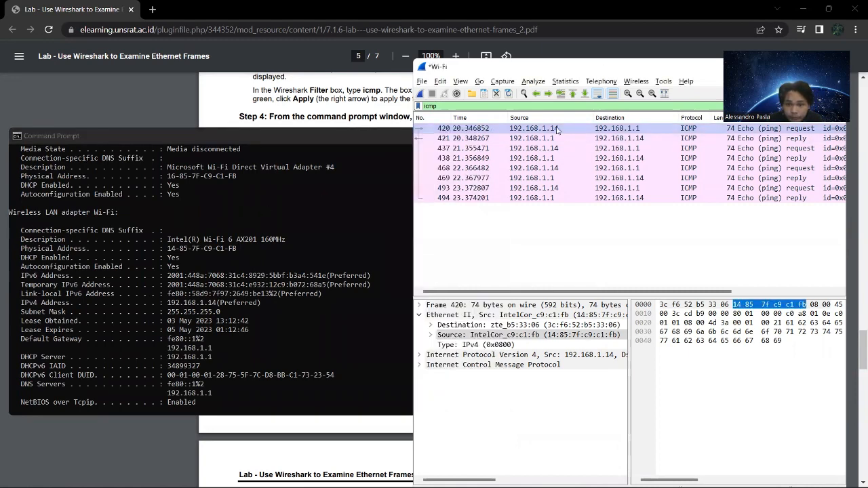
click(557, 133)
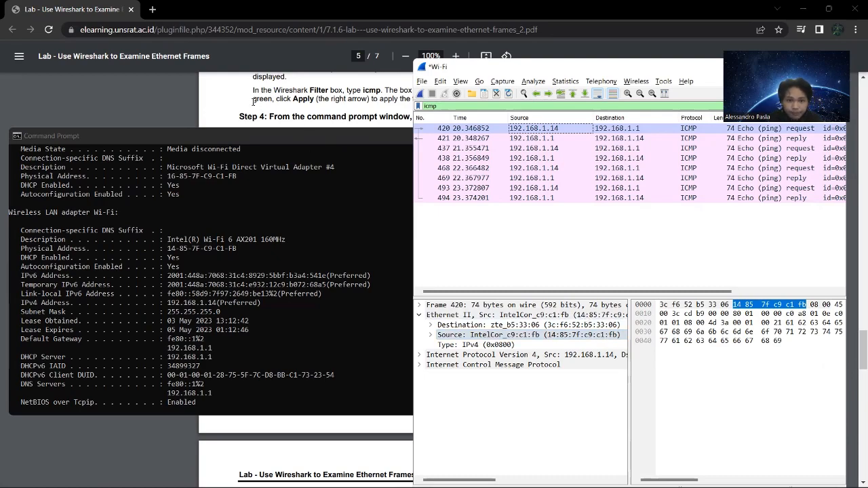
Read question 6c in the lab document and look up the PC NIC's and default gateway's MAC addresses in Wireshark and Command Prompt.
click(228, 107)
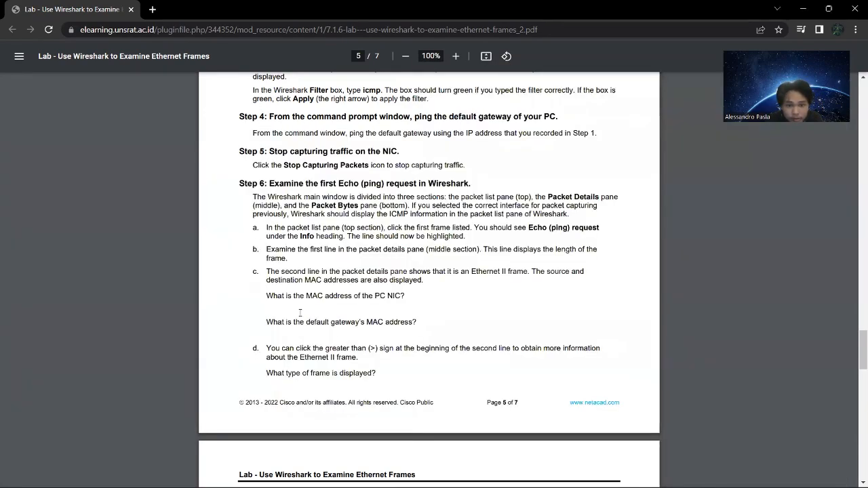
scroll(300, 313, down, 3)
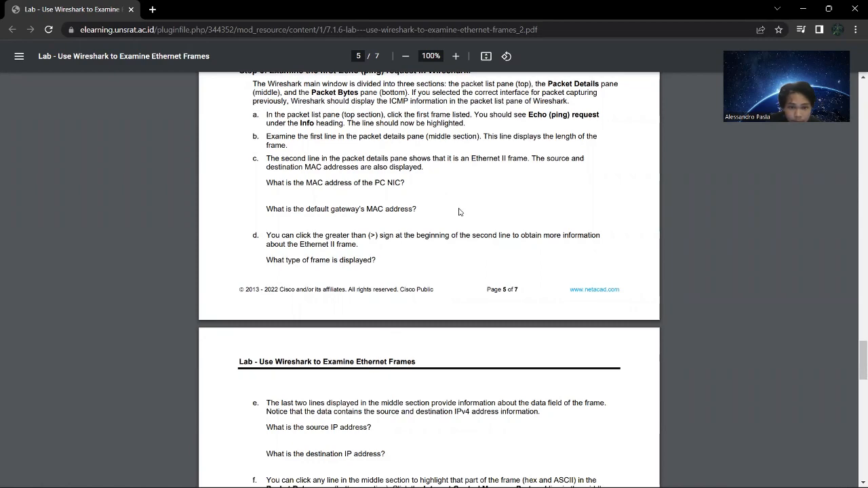
key(alt+Tab)
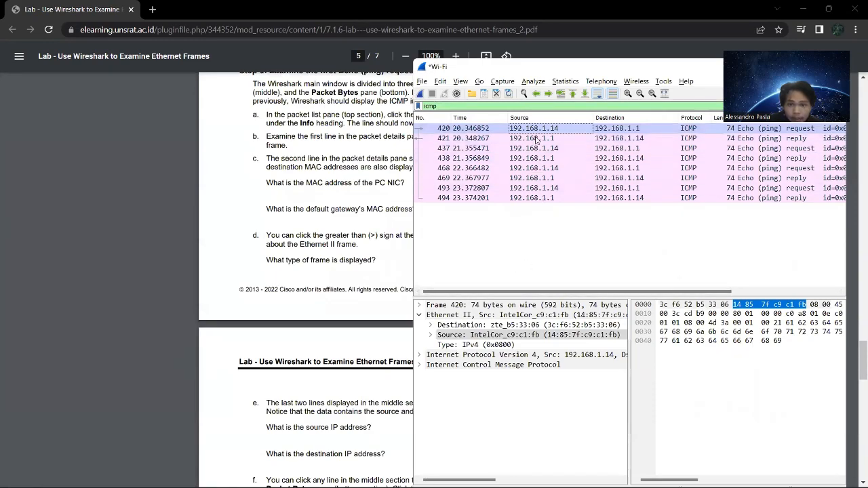
key(alt+Tab)
click(412, 229)
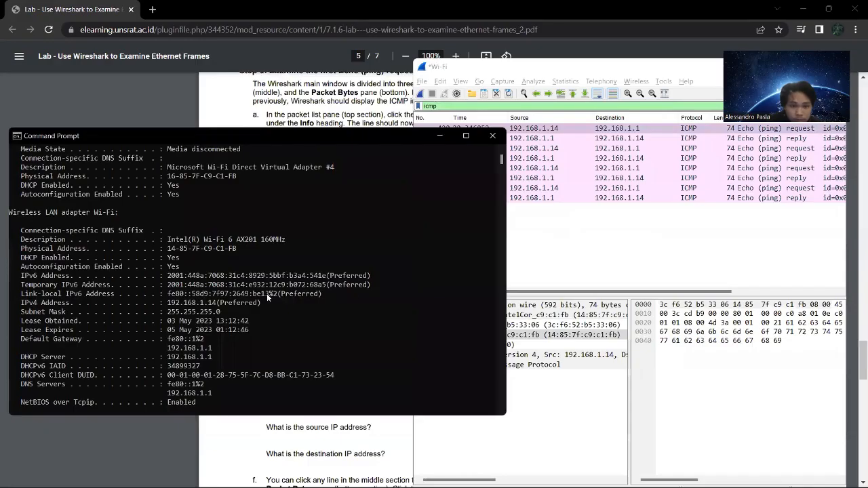
key(Return)
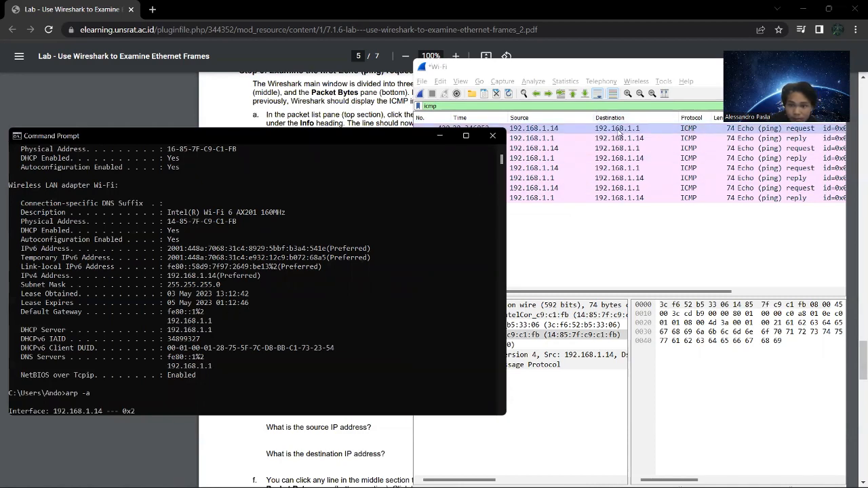
Read question 6d in the lab document and examine the Type and Source fields of frame 420's Ethernet II header in Wireshark.
click(197, 91)
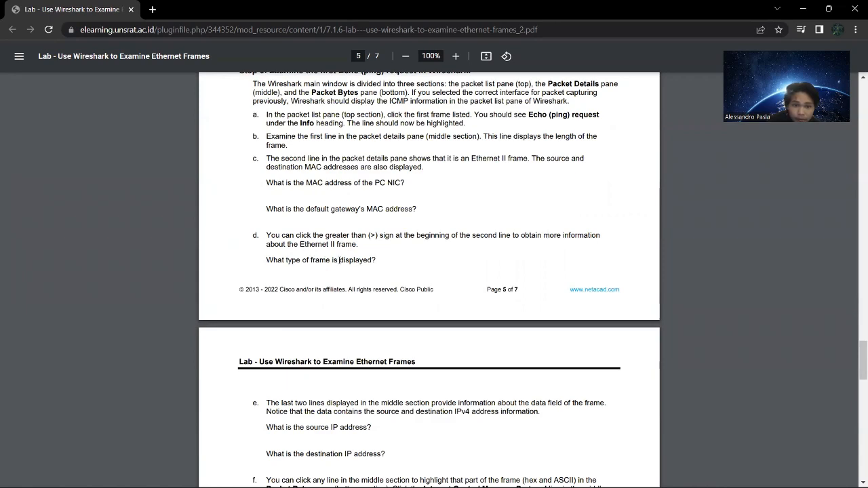
key(alt+Tab)
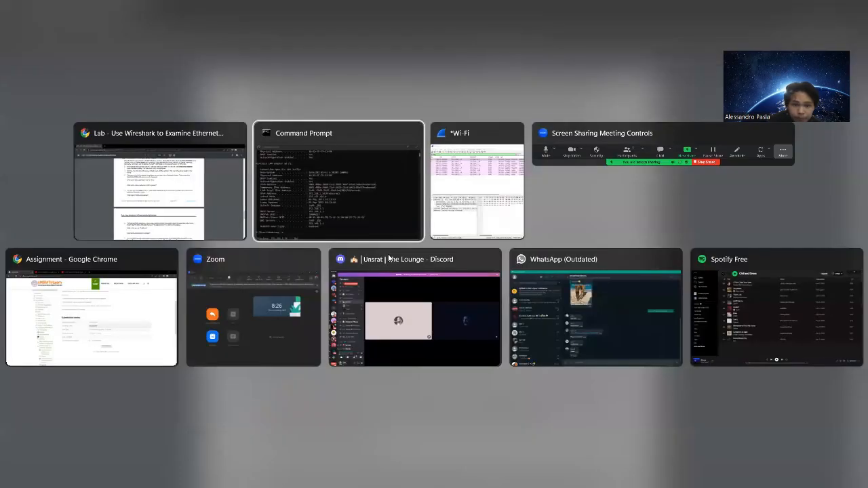
key(alt+Tab)
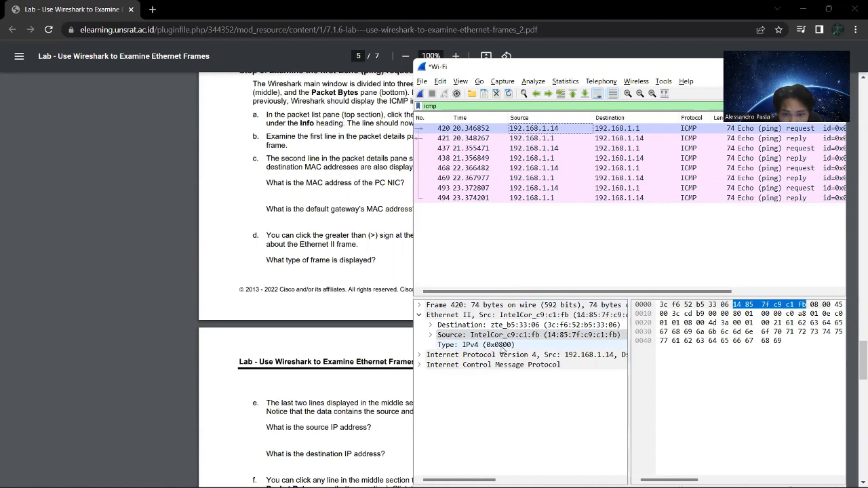
click(438, 344)
click(431, 336)
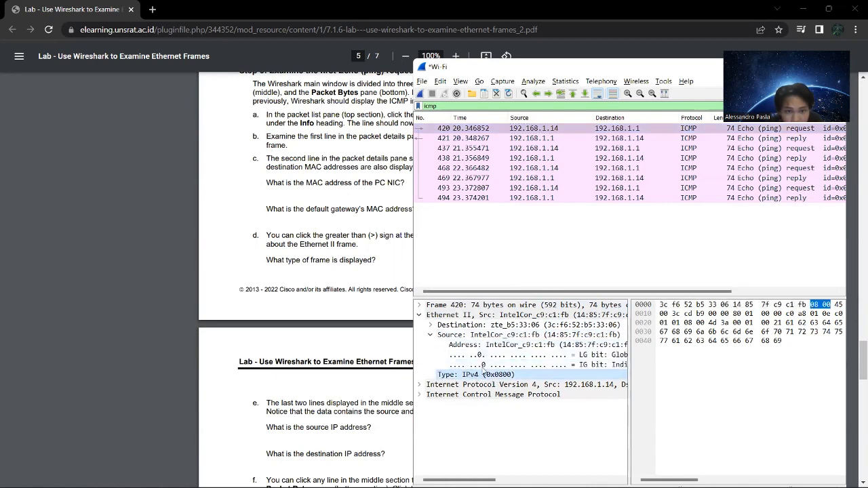
click(431, 336)
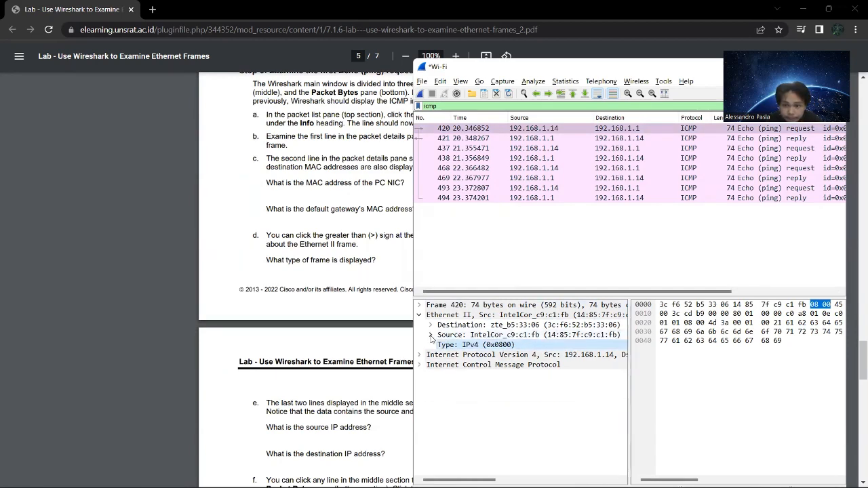
Read question 6e in the lab document and check the source and destination IP addresses of frame 420 in Wireshark.
click(367, 283)
scroll(400, 282, down, 1)
scroll(401, 281, down, 2)
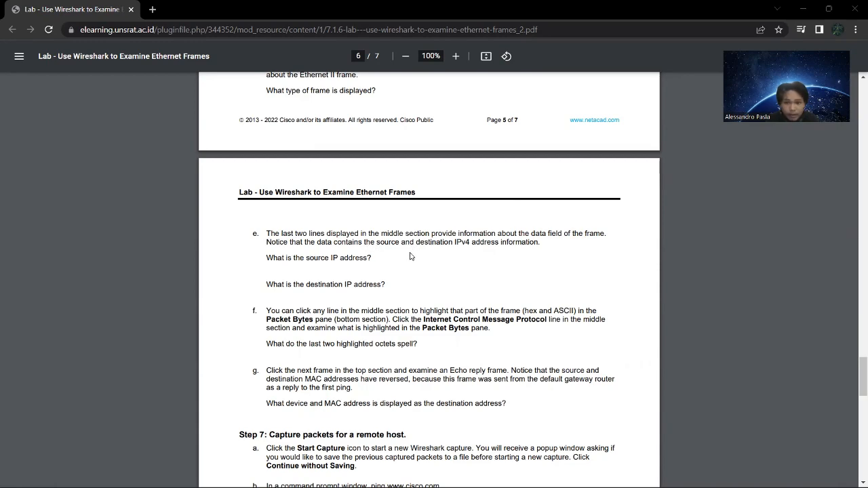
key(super+Tab)
click(749, 183)
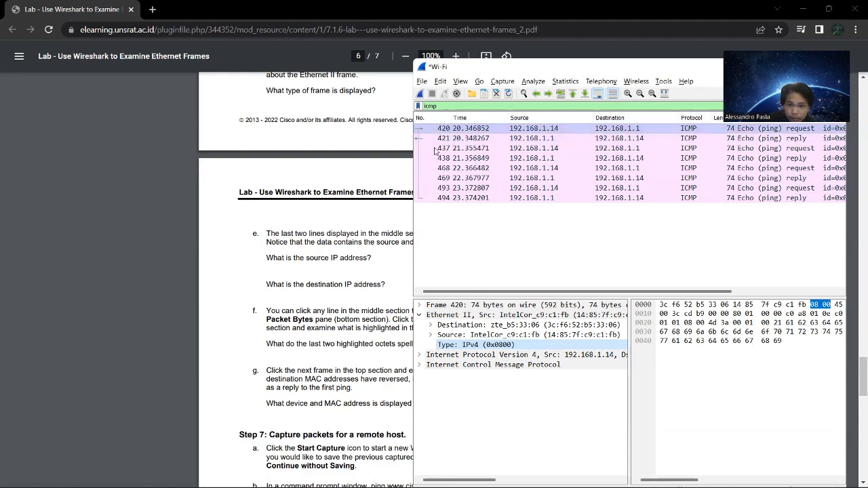
Read question 6f in the lab document and examine the ASCII text of frame 420 in Wireshark's packet bytes.
key(alt+Tab)
scroll(471, 263, down, 3)
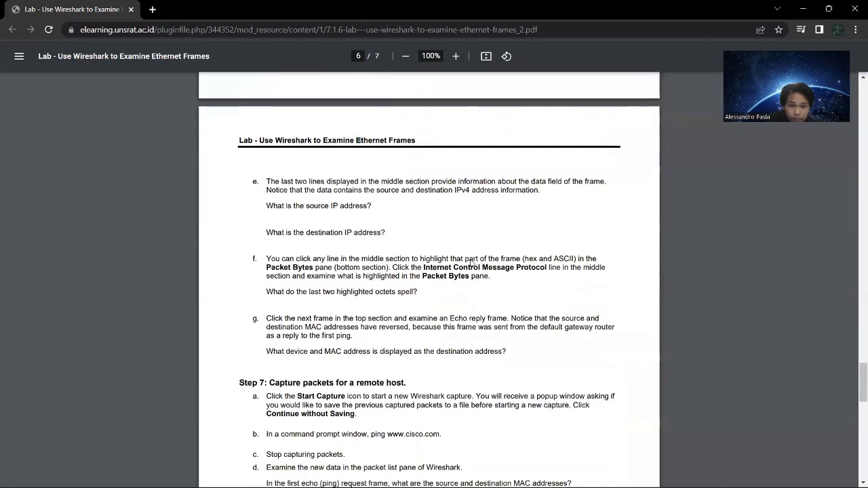
scroll(472, 263, down, 1)
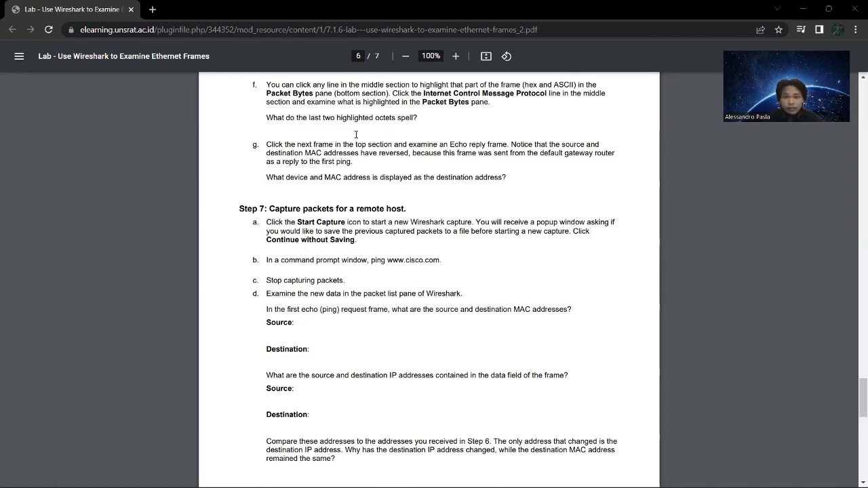
key(alt+Tab)
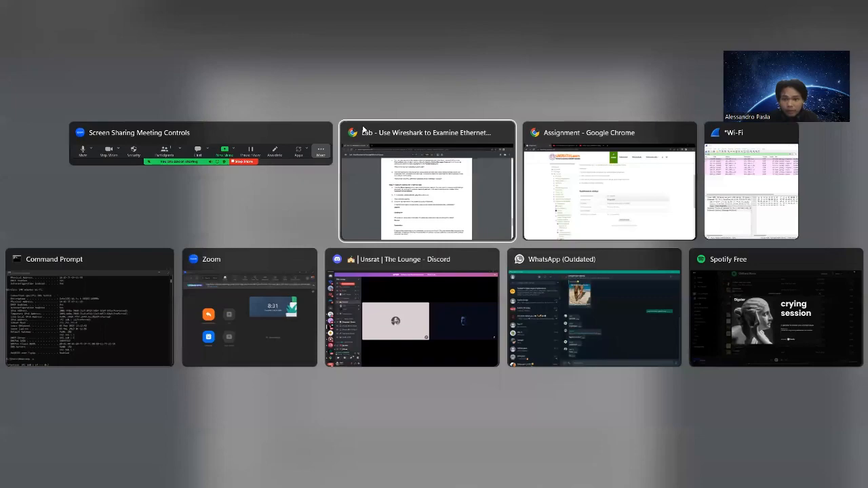
key(alt+Tab)
key(alt+Tab)
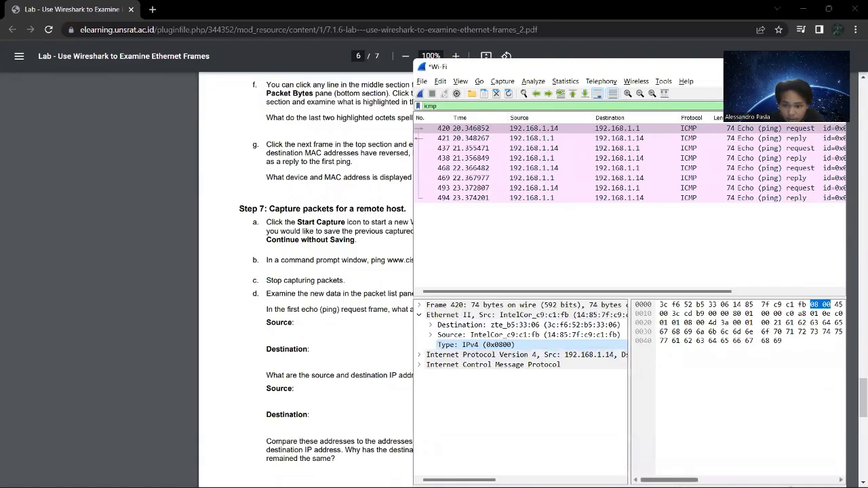
drag(665, 480, 801, 466)
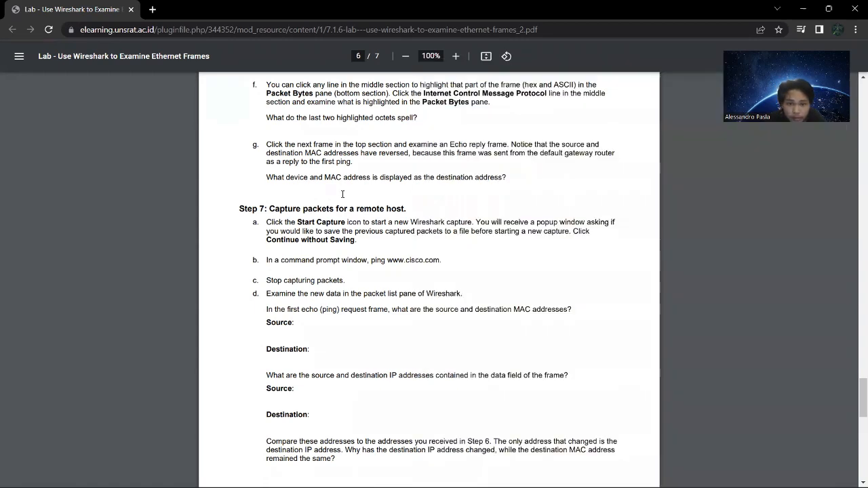
Compare question 6g about the Echo reply's destination address with the ICMP frames in Wireshark, and read Step 7 in the lab document.
click(342, 192)
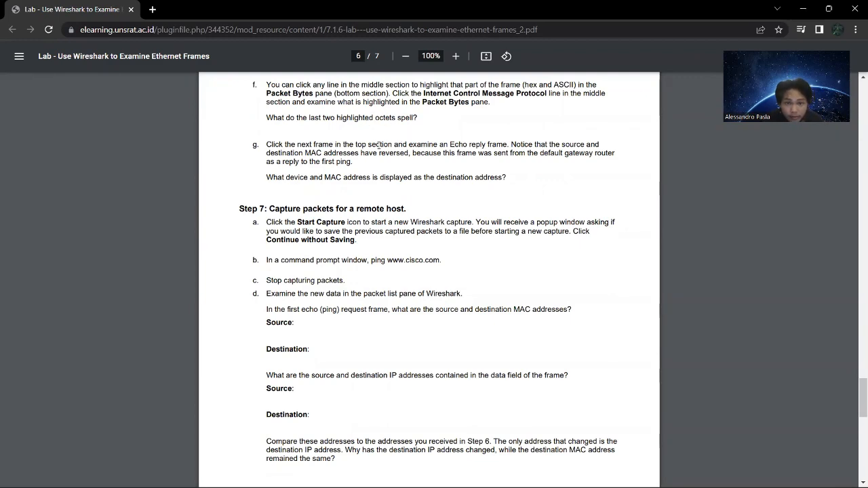
key(alt+Tab)
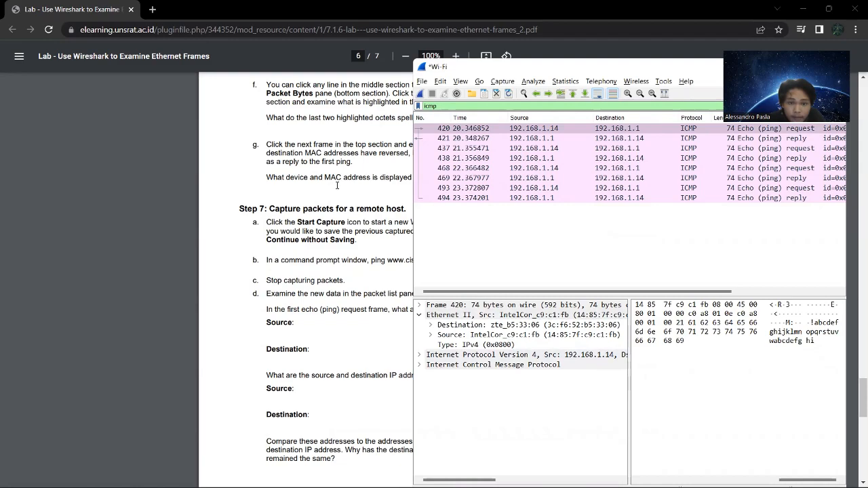
click(337, 186)
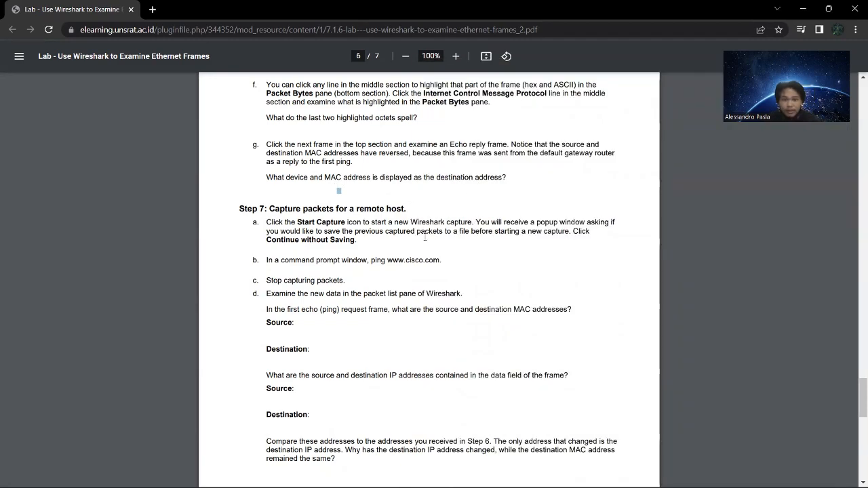
key(alt+Tab)
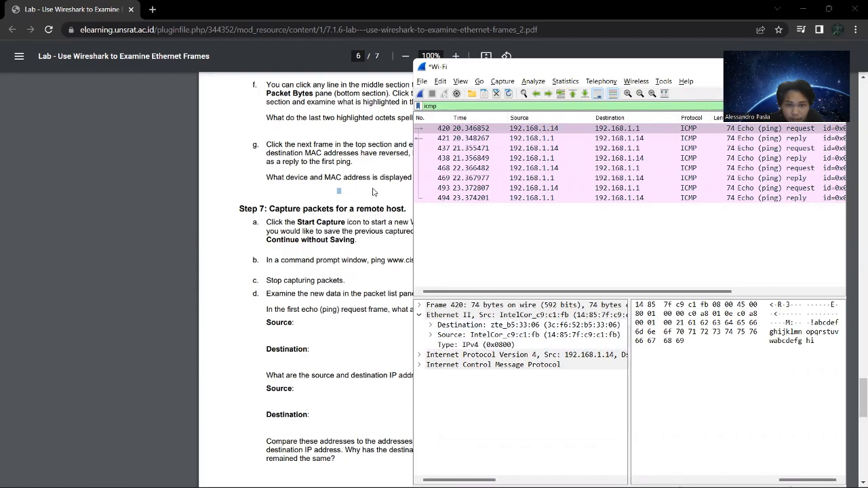
click(402, 180)
key(alt+Tab)
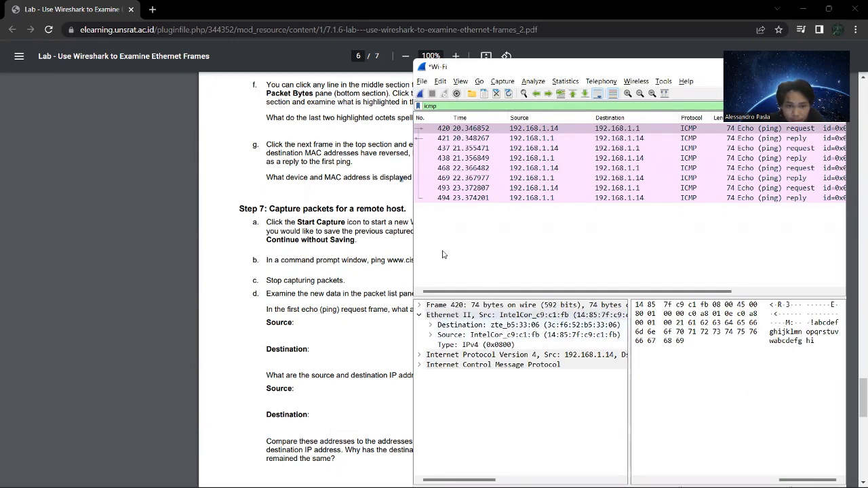
key(alt+Tab)
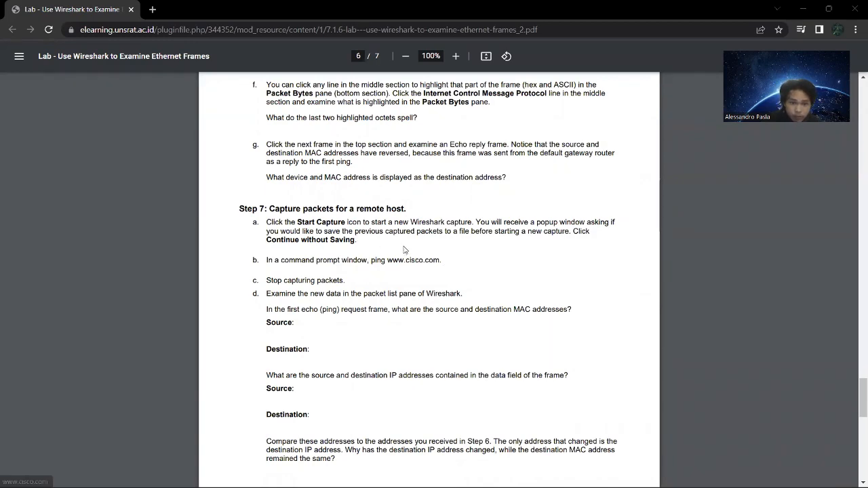
Start a new Wi-Fi capture in Wireshark without saving the previous packets, and clear the icmp display filter.
key(alt+Tab)
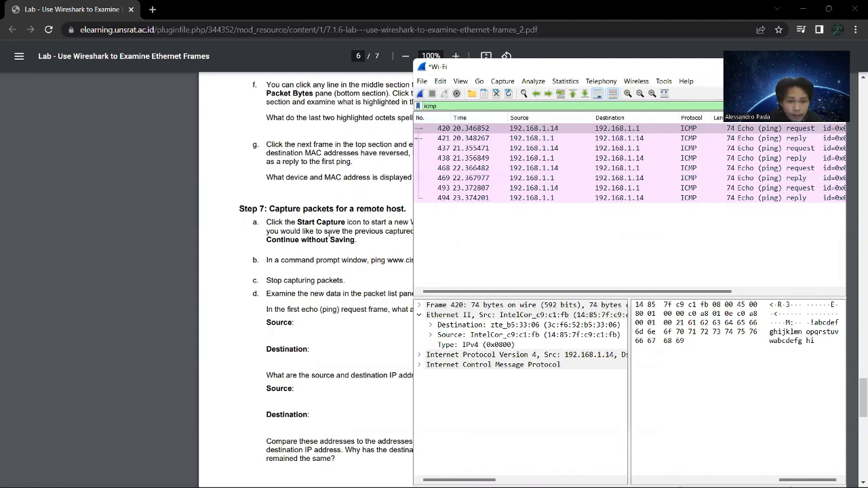
click(421, 95)
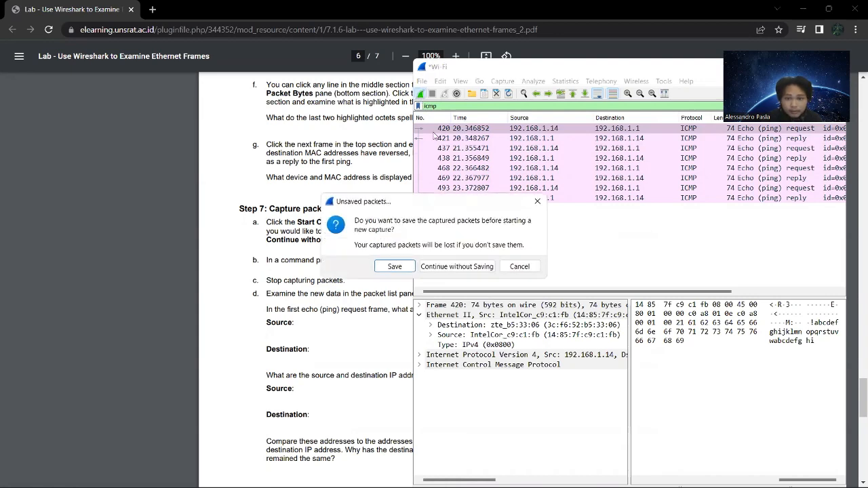
click(436, 266)
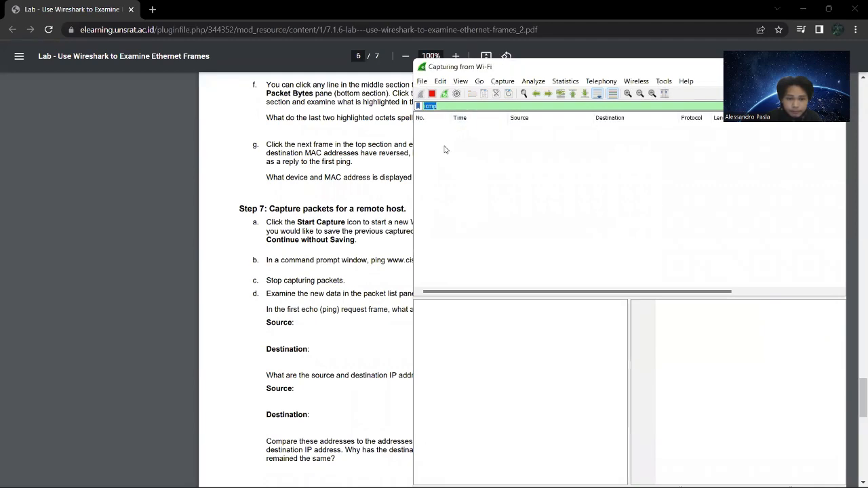
click(448, 106)
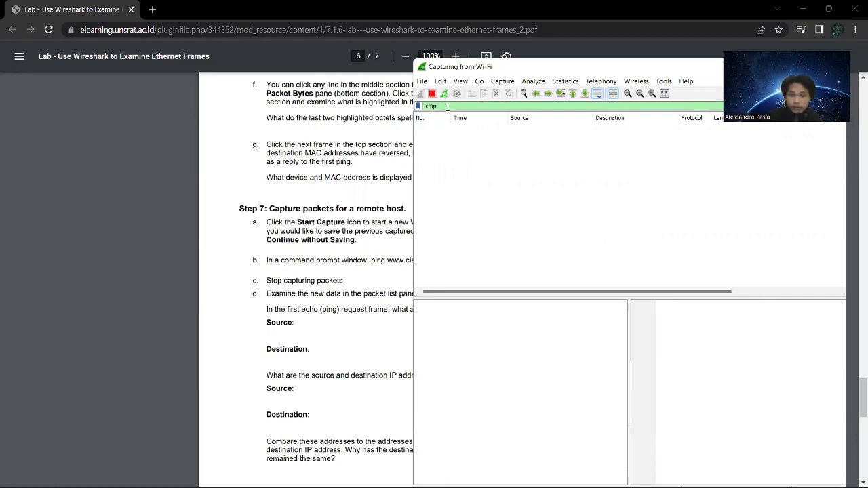
key(BackSpace)
key(BackSpace)
key(BackSpace)
key(BackSpace)
key(Return)
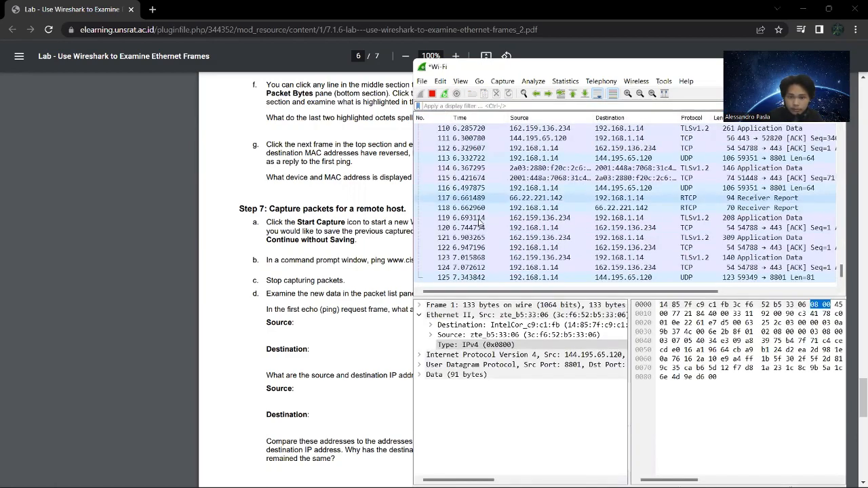
click(376, 252)
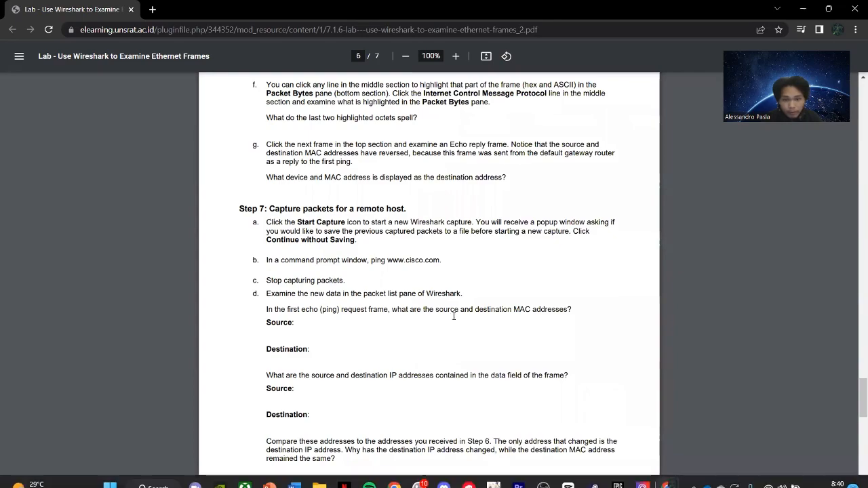
key(super+Tab)
click(128, 312)
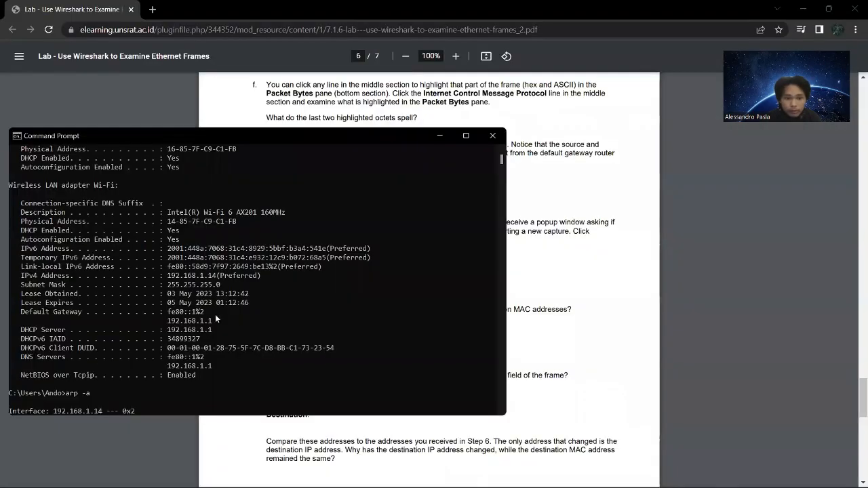
scroll(150, 384, down, 10)
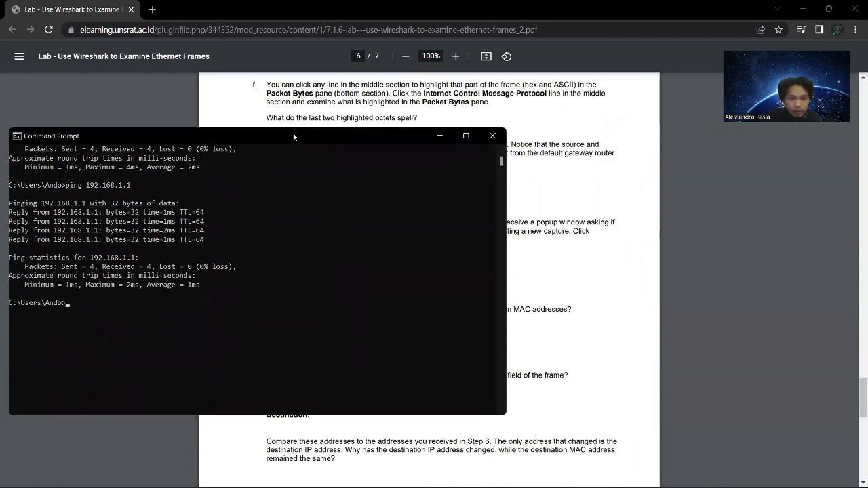
drag(293, 137, 504, 273)
text(ping www.cisco)
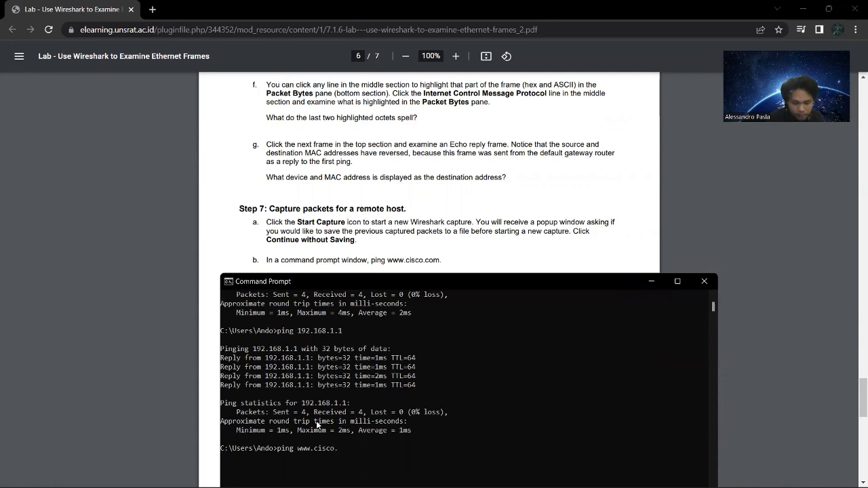
text(.com)
key(Return)
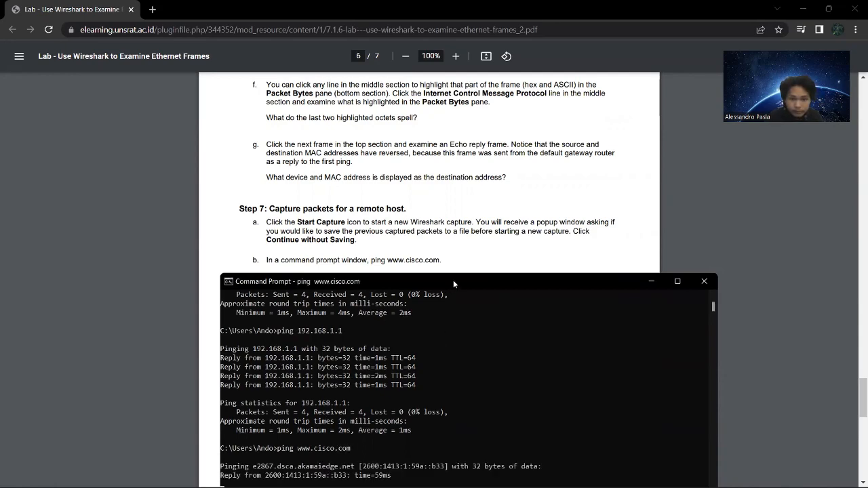
drag(453, 280, 460, 119)
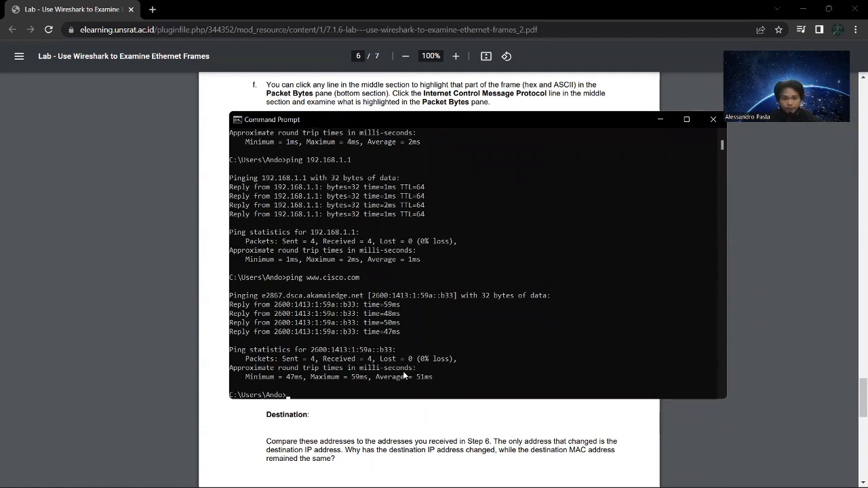
Switch to Wireshark and try to isolate the ping packets with the icmp display filter.
key(super+Tab)
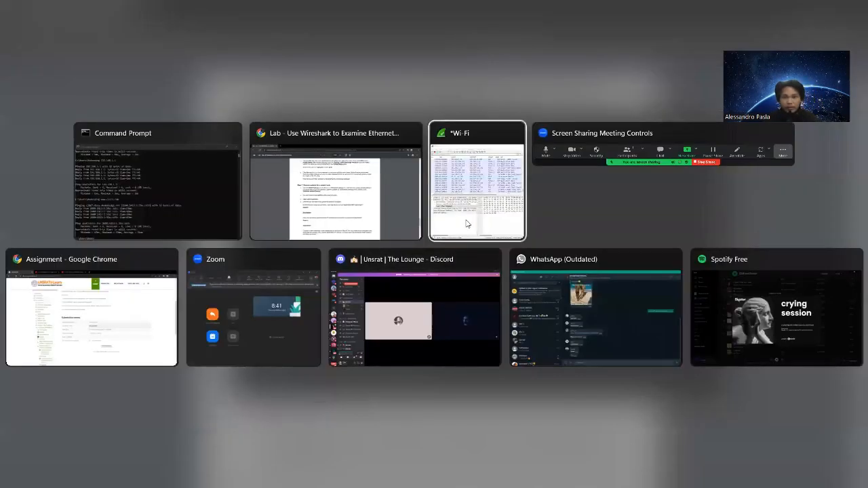
click(483, 193)
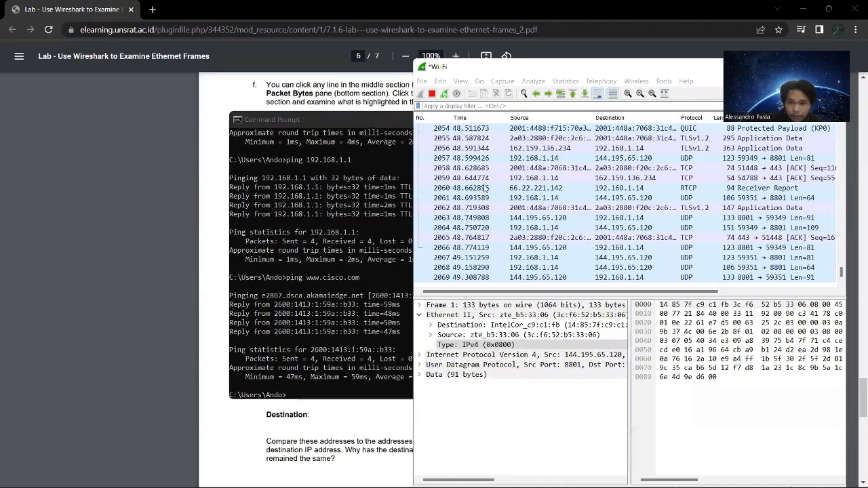
click(450, 107)
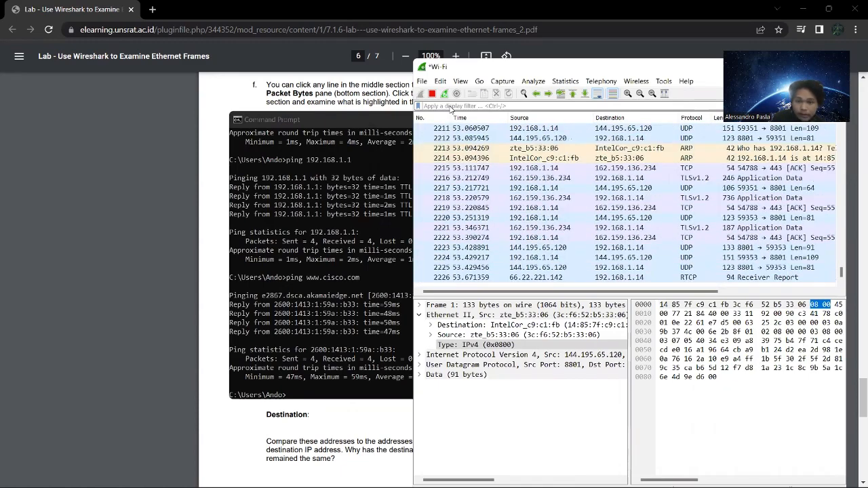
text(ic)
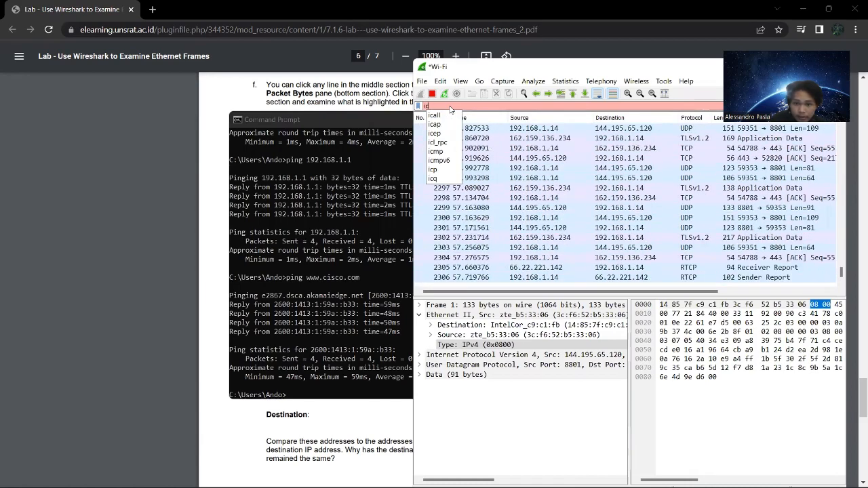
text(mp)
key(Return)
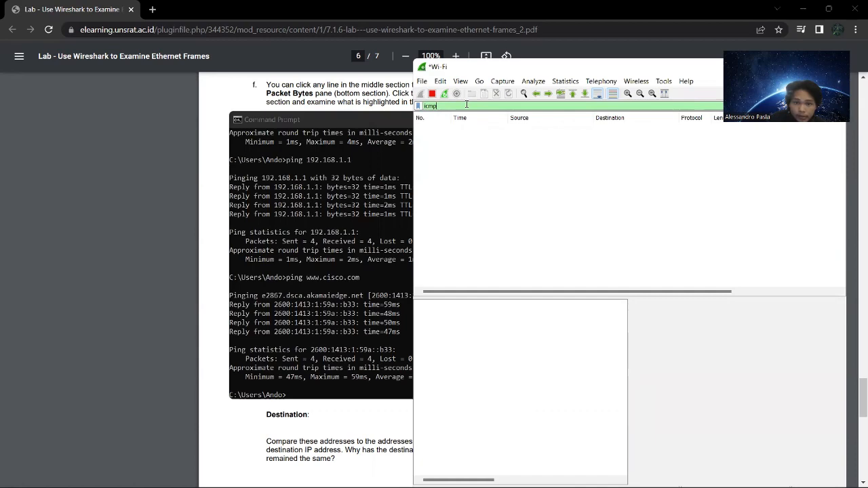
Clear the icmp display filter so the packet list is unfiltered again.
key(BackSpace)
key(BackSpace)
key(BackSpace)
key(BackSpace)
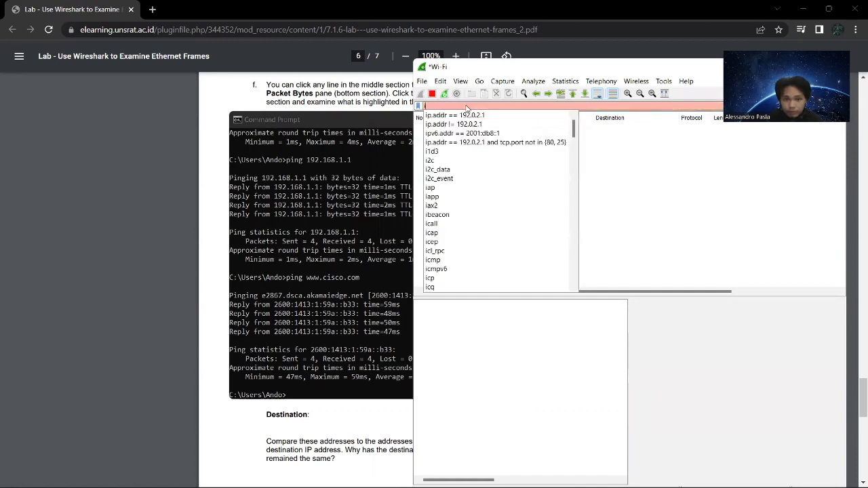
key(Escape)
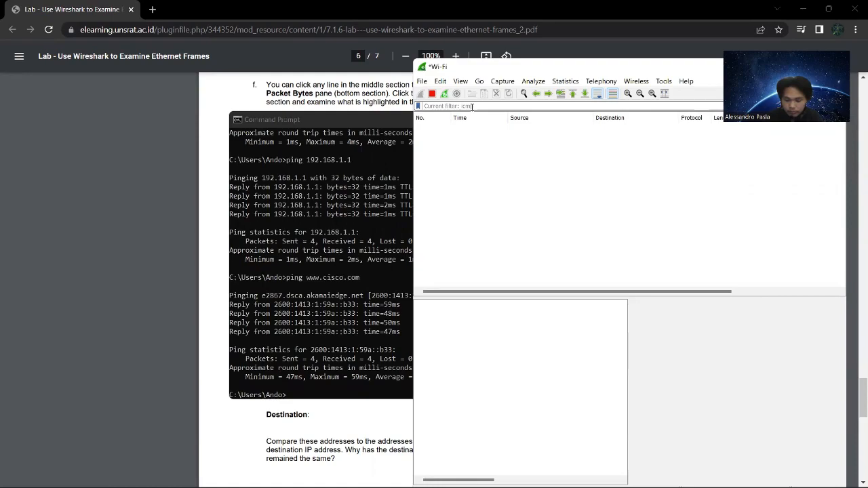
key(Return)
scroll(526, 241, up, 1)
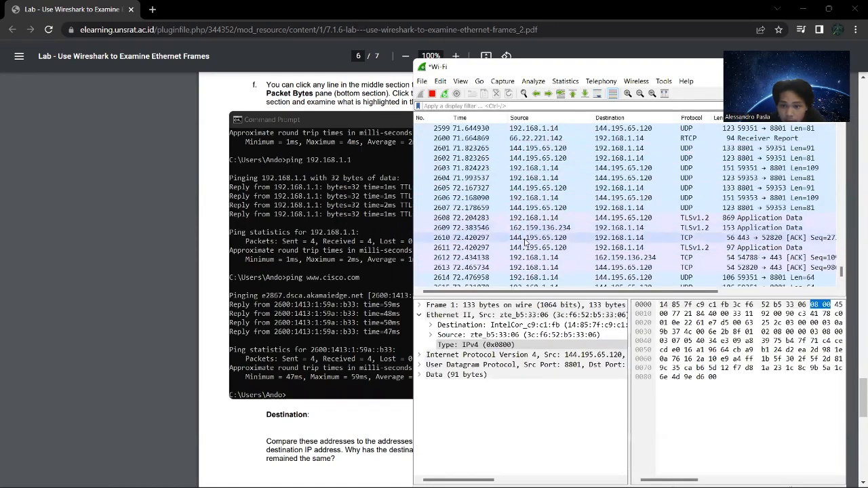
scroll(627, 246, up, 11)
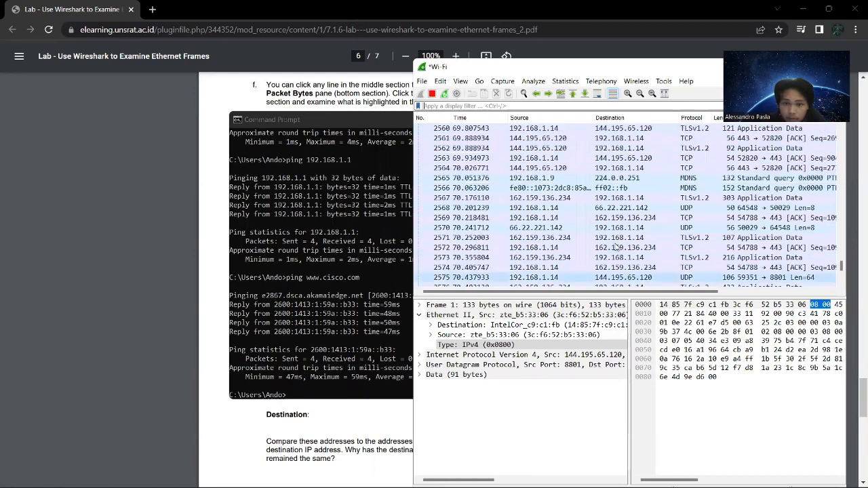
scroll(618, 247, down, 3)
scroll(616, 248, down, 2)
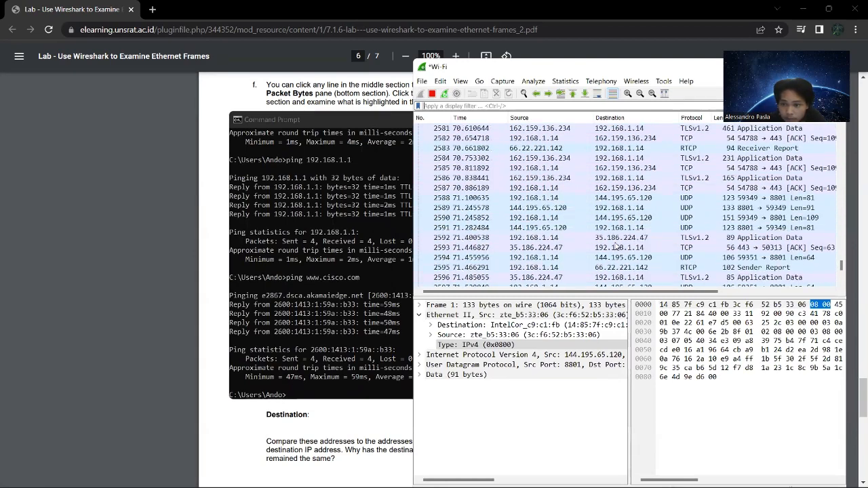
scroll(616, 249, down, 3)
scroll(616, 248, up, 5)
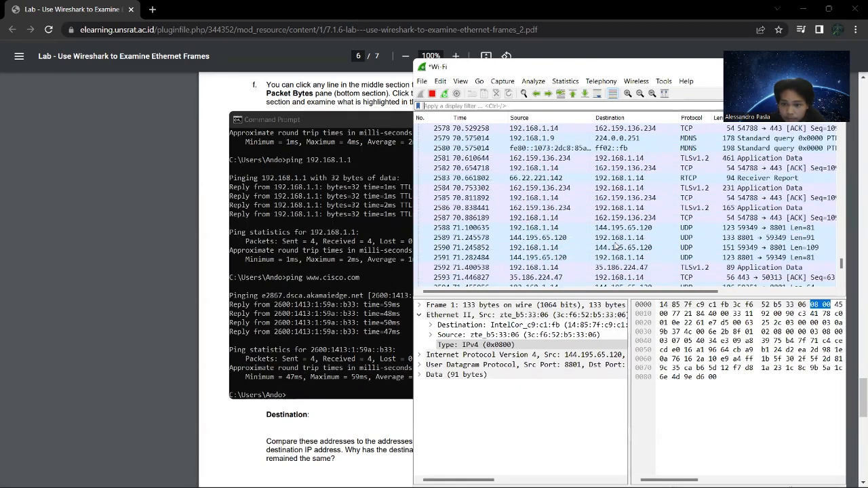
scroll(616, 249, down, 20)
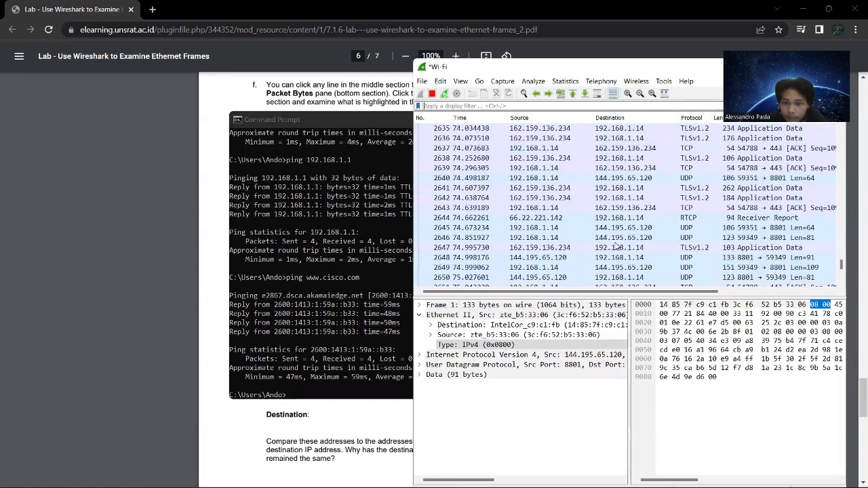
Switch to Command Prompt and ping the IPv4 address 104.117.255.246.
click(328, 118)
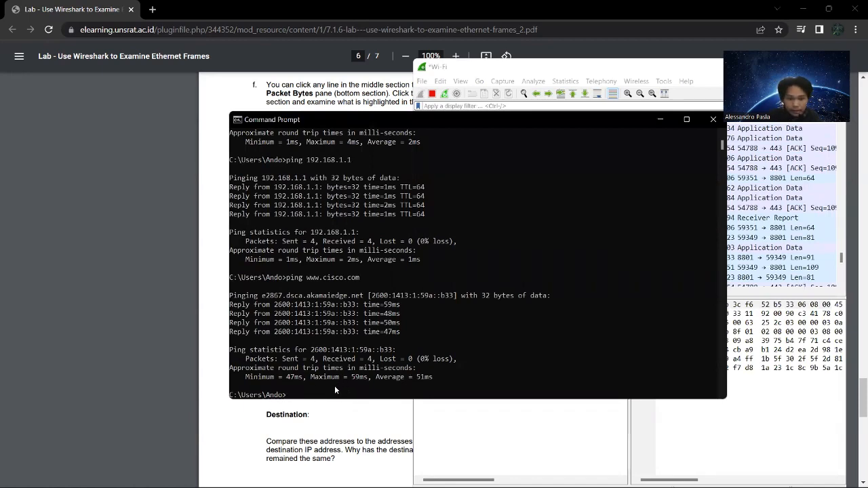
text(ping)
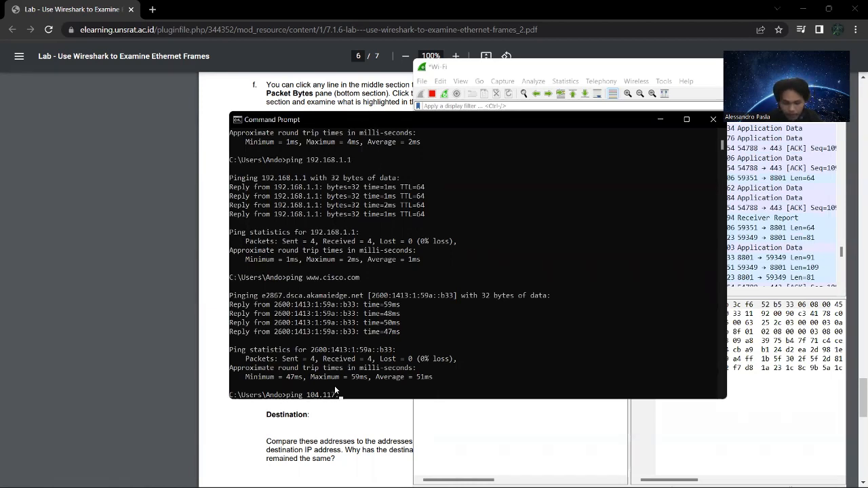
text(104.117.25)
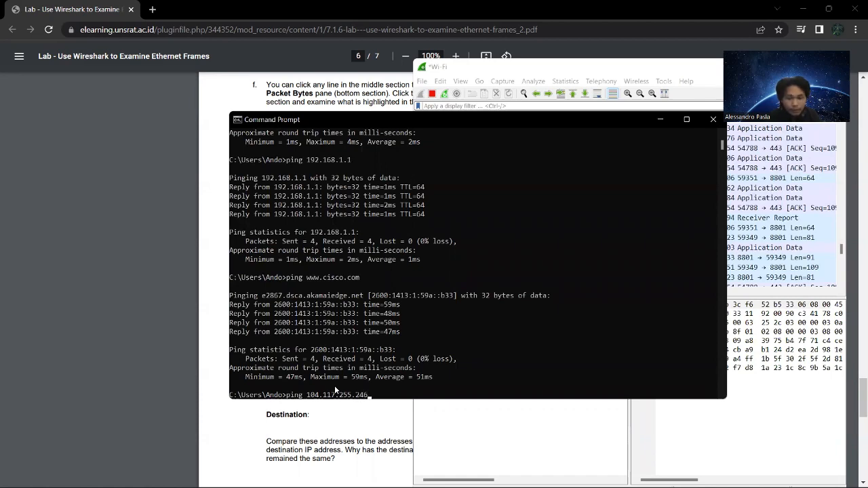
text(5.246)
key(Return)
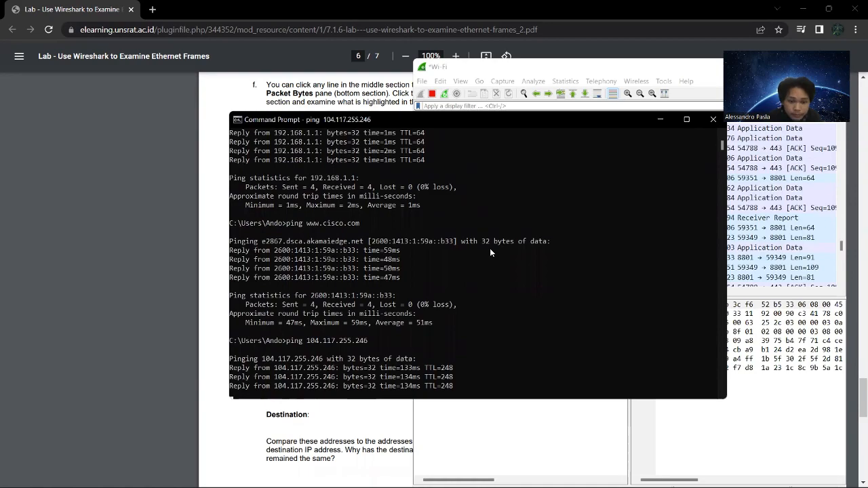
Switch back to Wireshark and filter the captured packets by icmp.
click(461, 444)
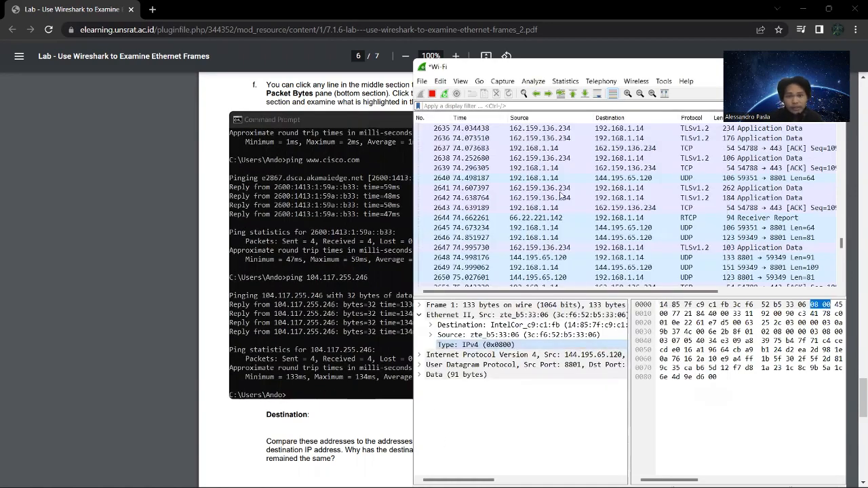
click(472, 106)
text(i)
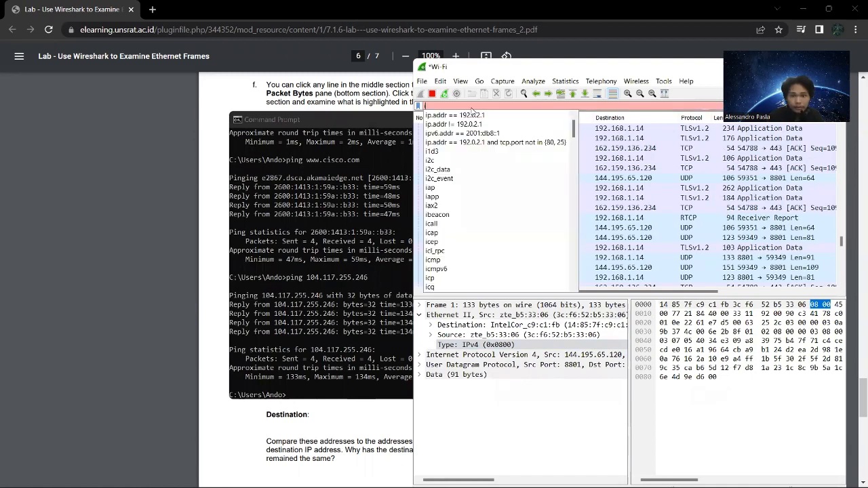
text(m)
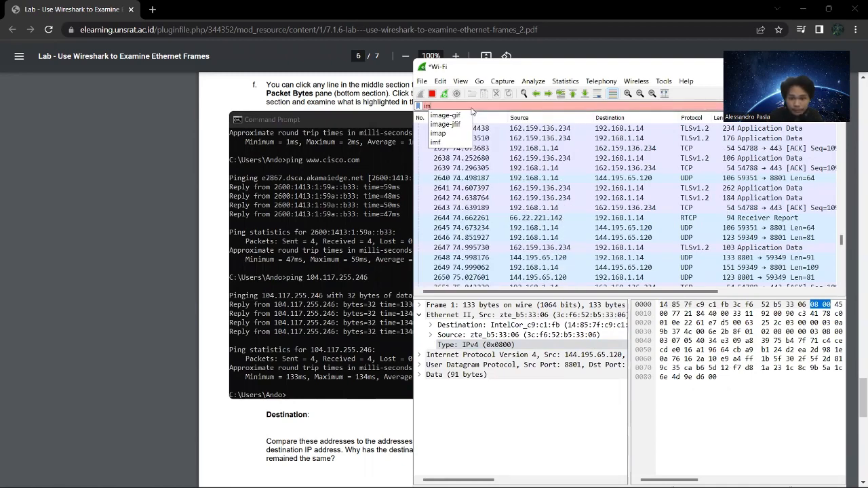
key(BackSpace)
text(c)
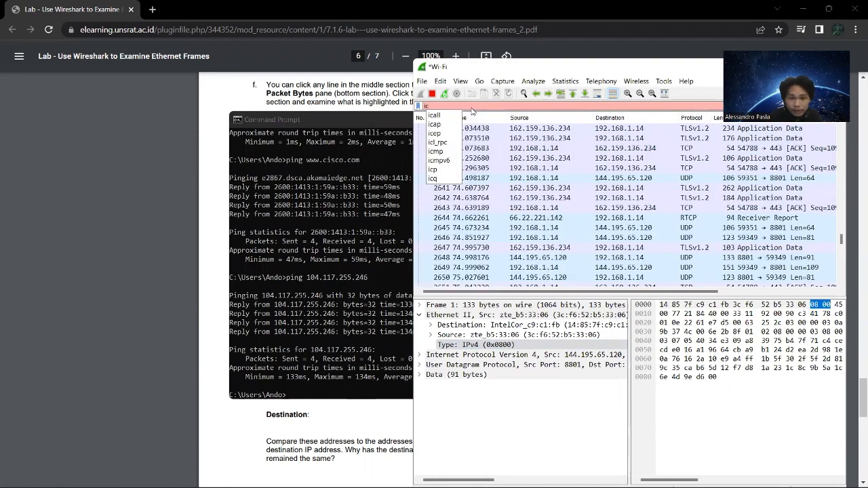
text(mp)
key(Return)
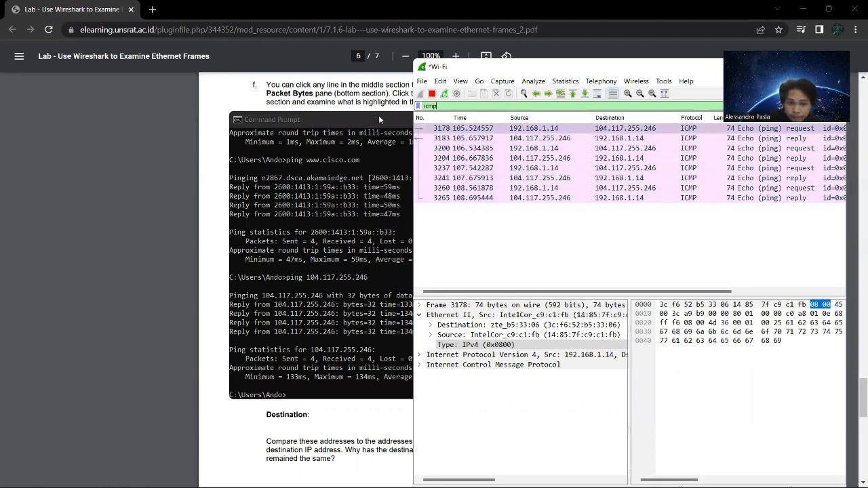
Check Step 7 of the lab document and stop the running Wi-Fi capture in Wireshark.
click(187, 164)
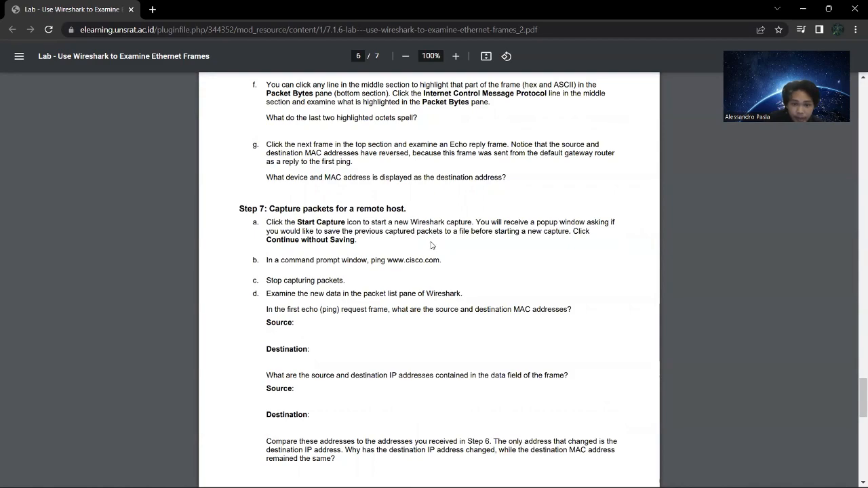
key(alt+Tab)
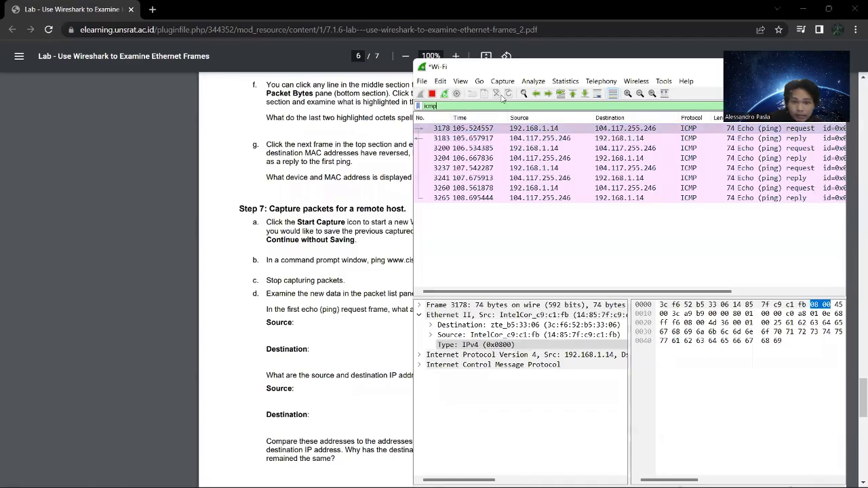
click(433, 94)
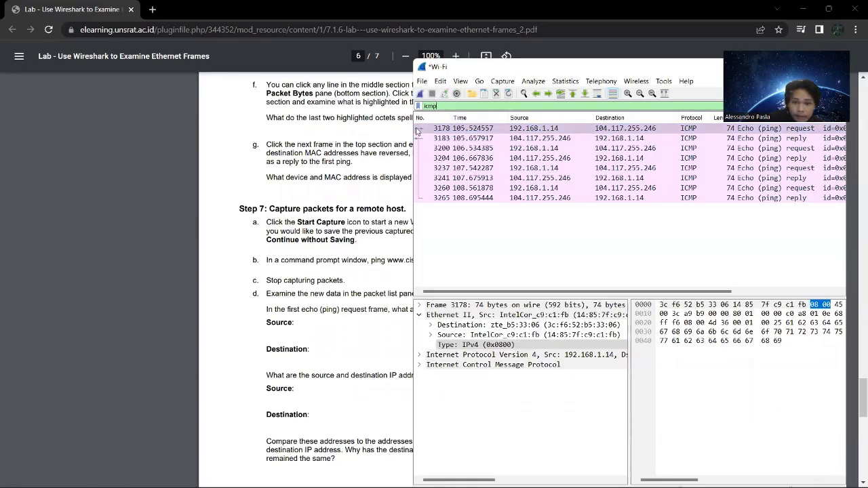
Read question 7d about the source and destination MAC addresses and select the first Echo request, frame 3178, in Wireshark.
click(334, 329)
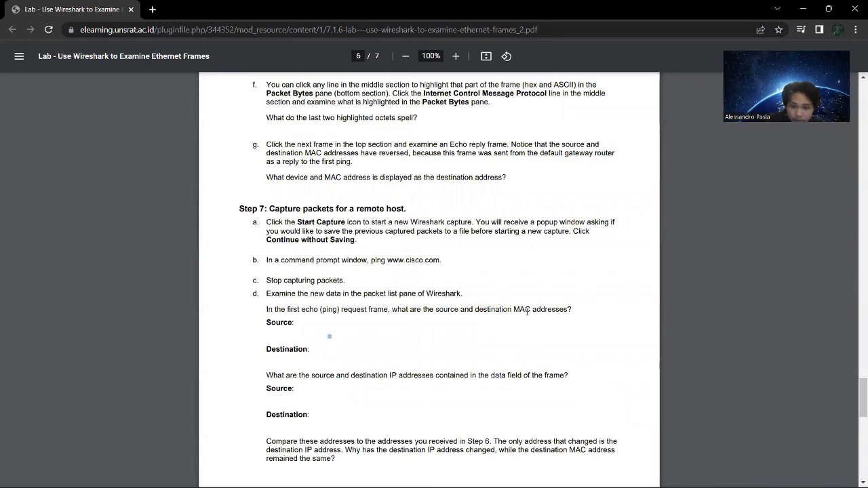
key(alt+Tab)
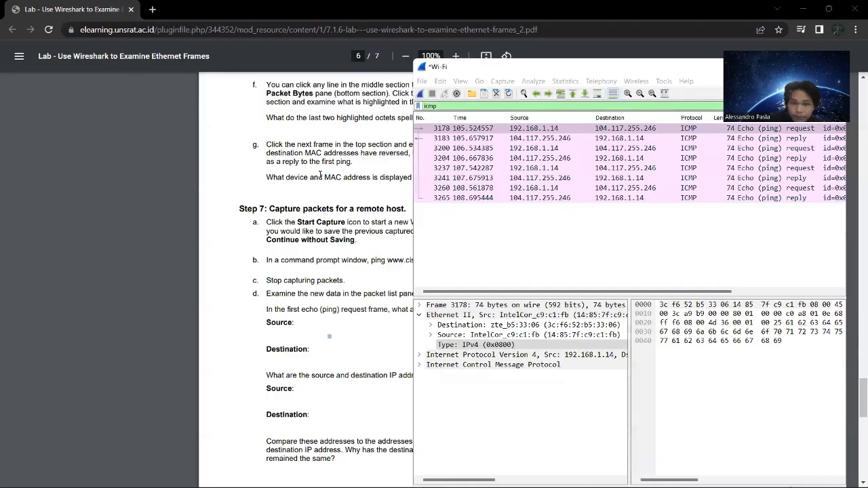
mouse_move(623, 291)
mouse_down()
mouse_move(721, 296)
mouse_move(622, 298)
mouse_up()
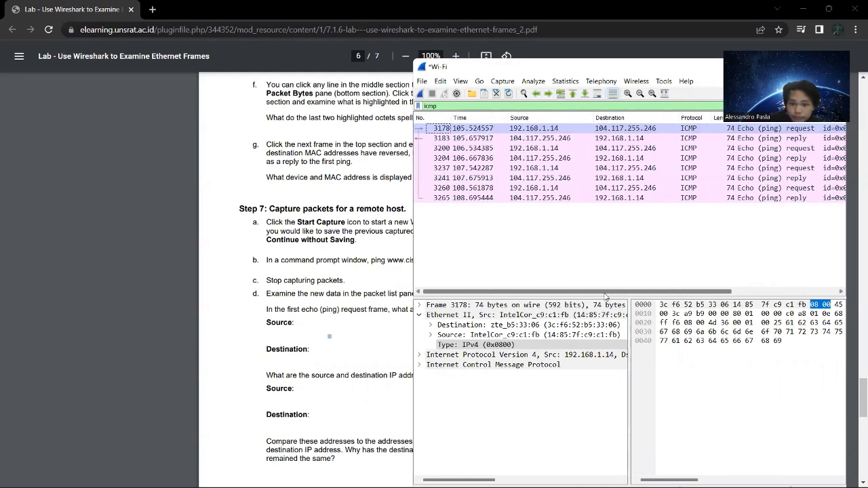
click(496, 128)
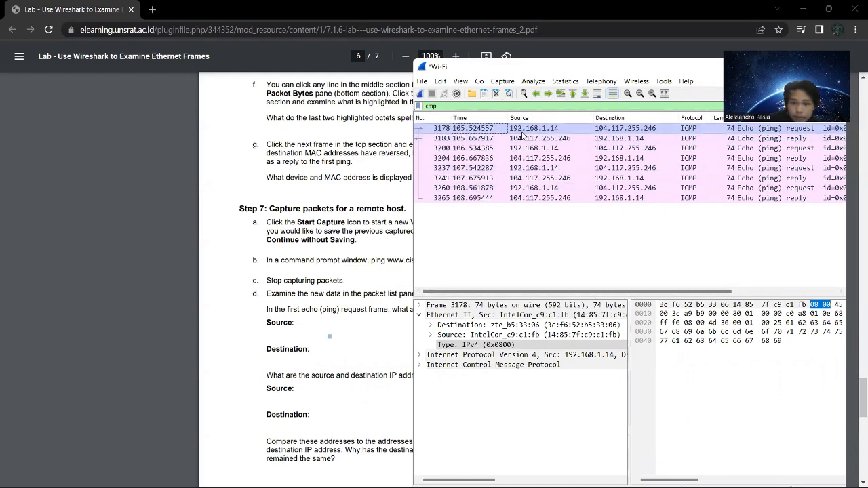
click(523, 129)
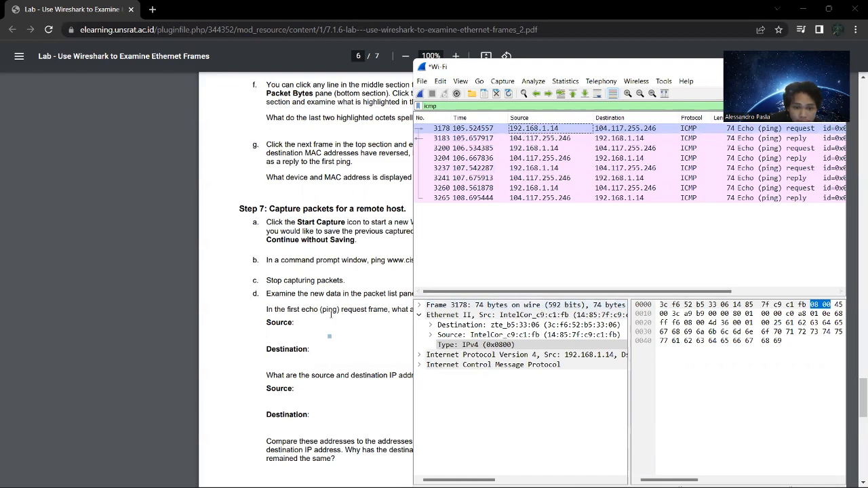
Reread the Step 7d MAC address question in the lab document and check it against the first Echo request frame in Wireshark.
click(378, 272)
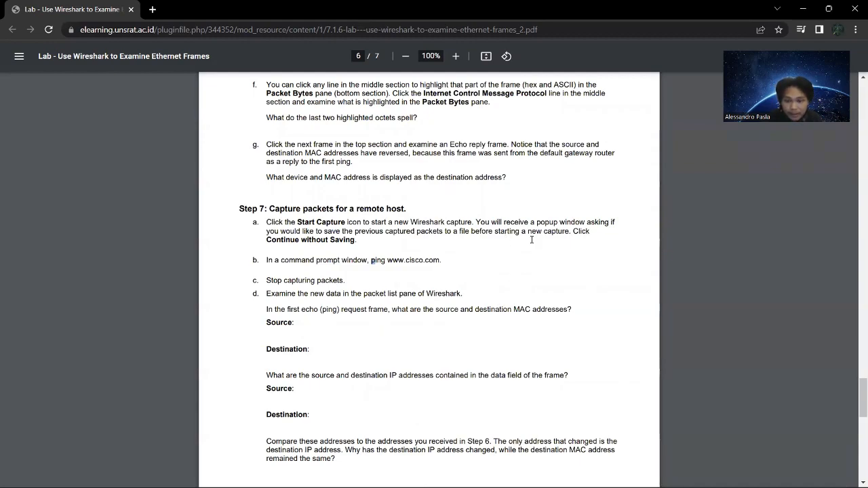
key(alt+Tab)
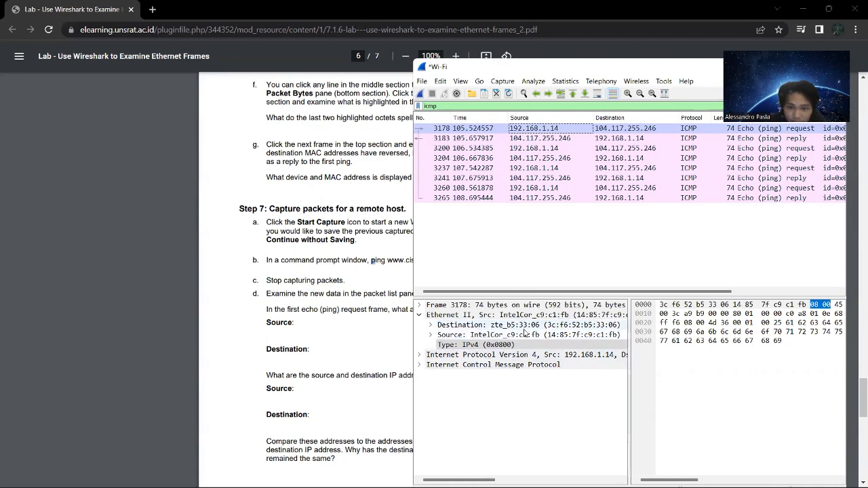
click(374, 336)
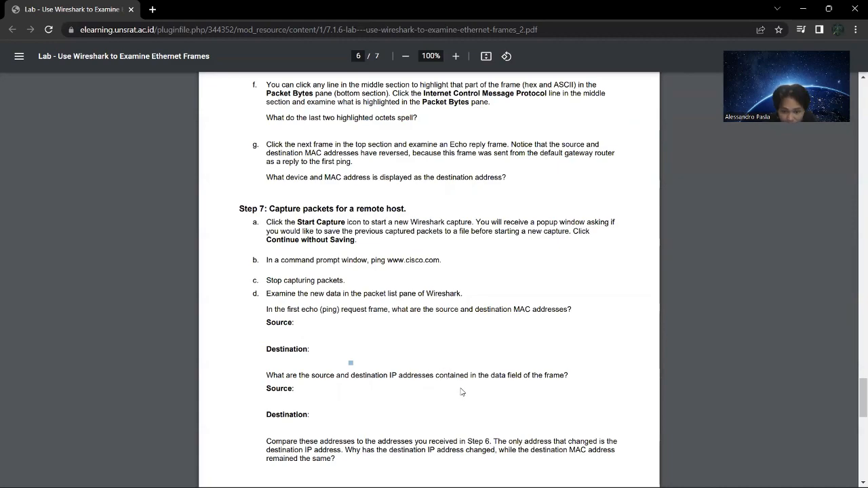
scroll(532, 372, down, 2)
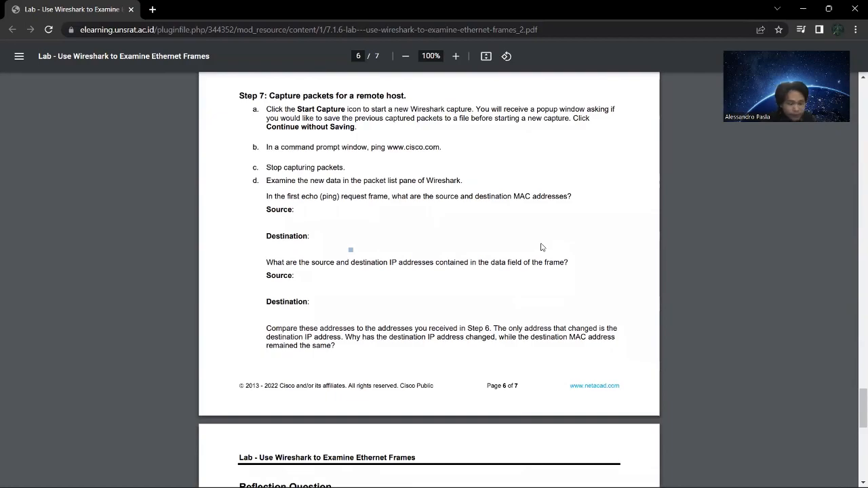
key(alt+Tab)
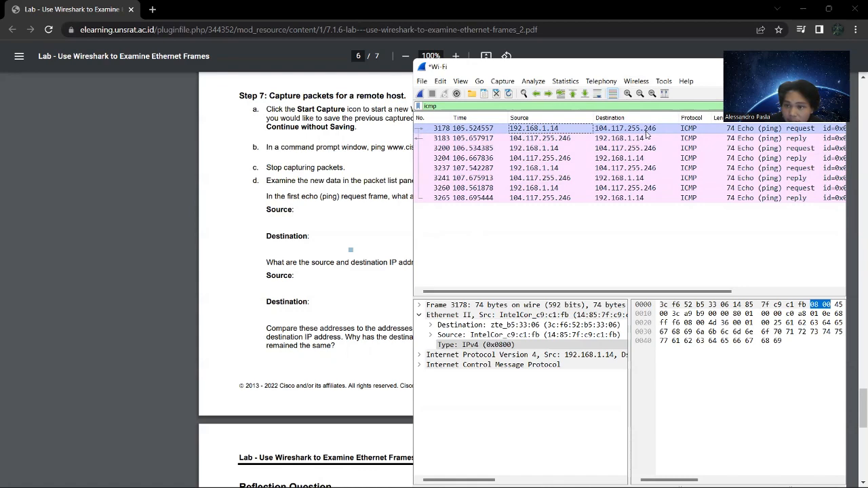
Read the Step 7d questions on IP addresses and the comparison with Step 6, and check the echo request's addresses in Wireshark.
click(344, 196)
scroll(337, 269, down, 1)
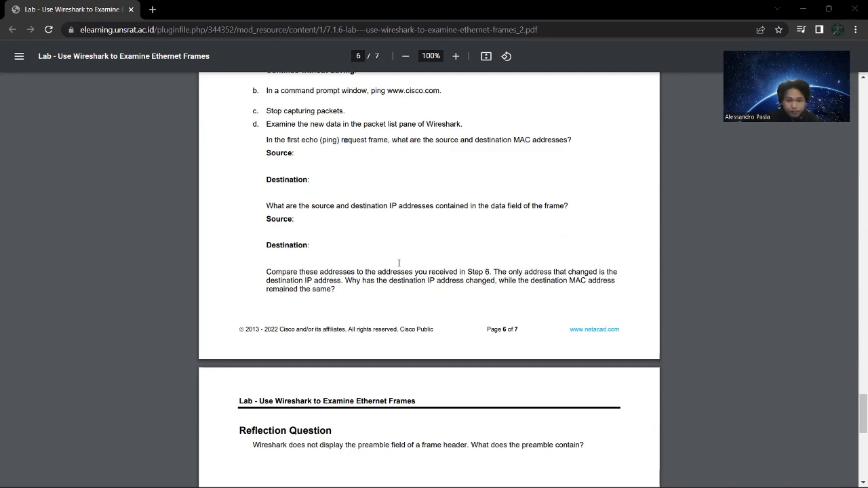
key(alt+Tab)
key(alt+Tab)
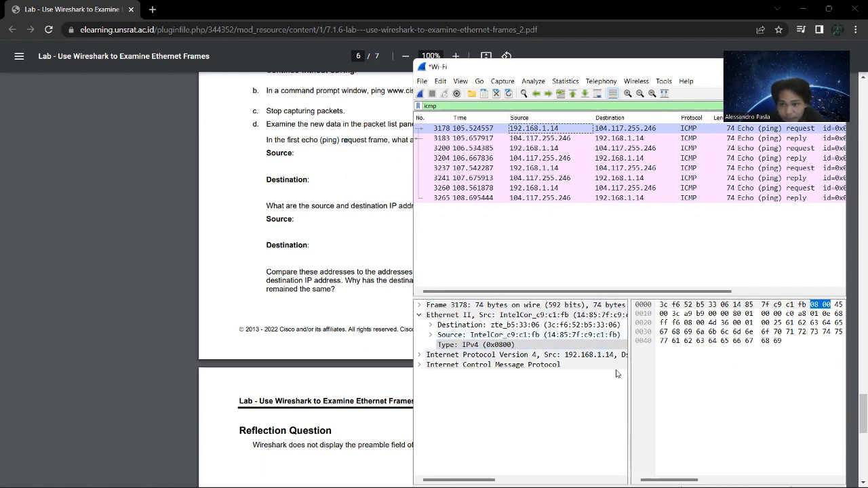
Return to the lab document and read the Reflection Question about the contents of the preamble.
click(323, 225)
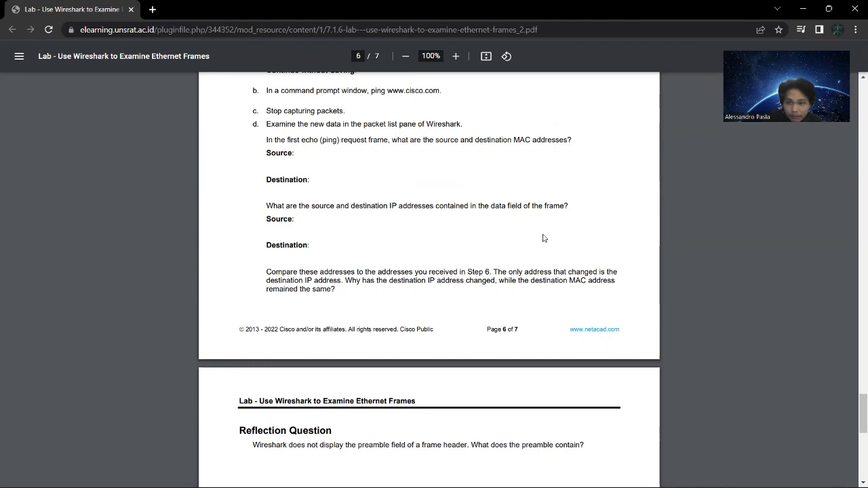
scroll(380, 319, down, 1)
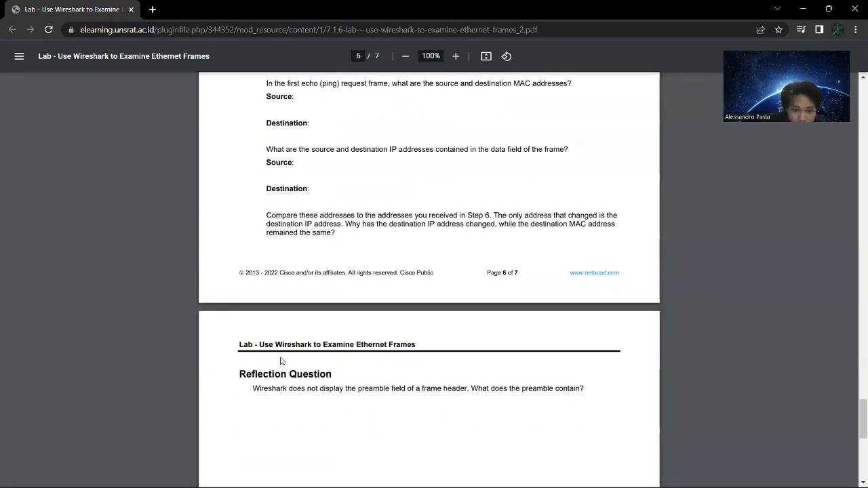
scroll(281, 361, down, 1)
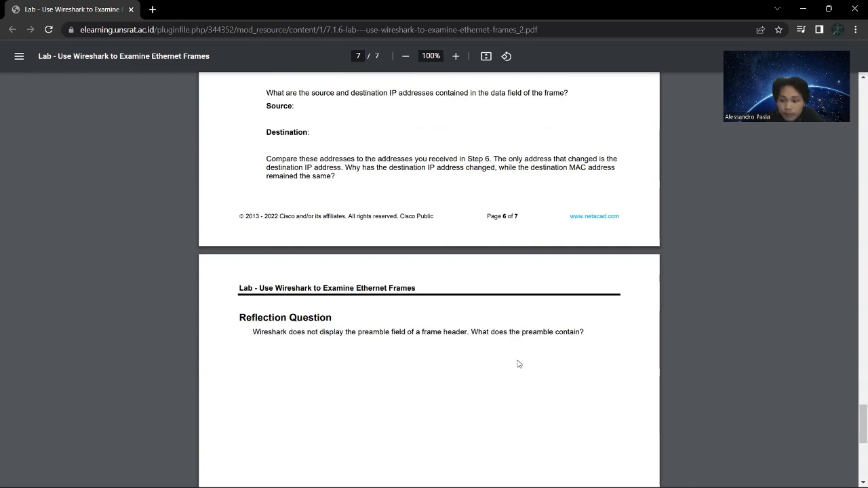
Examine the Preamble field in the Part 1, Step 1 header table of the lab document, and switch to the Wireshark capture to compare.
scroll(519, 361, up, 10)
scroll(517, 360, up, 20)
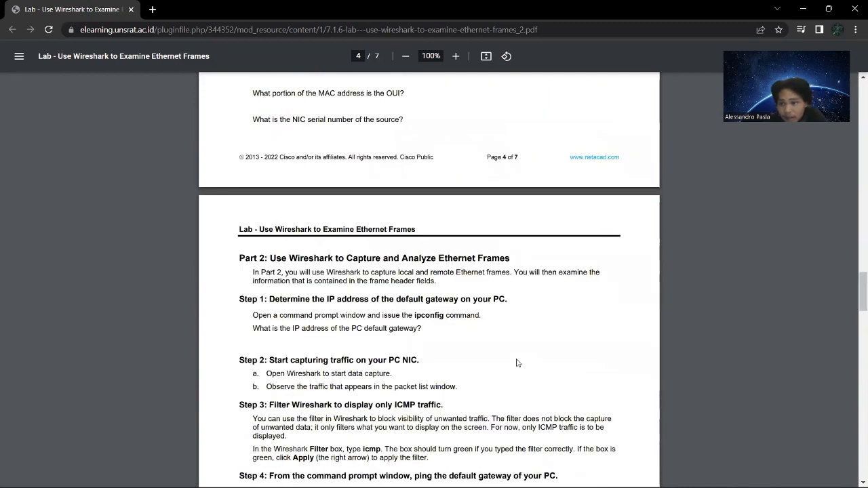
scroll(517, 364, up, 15)
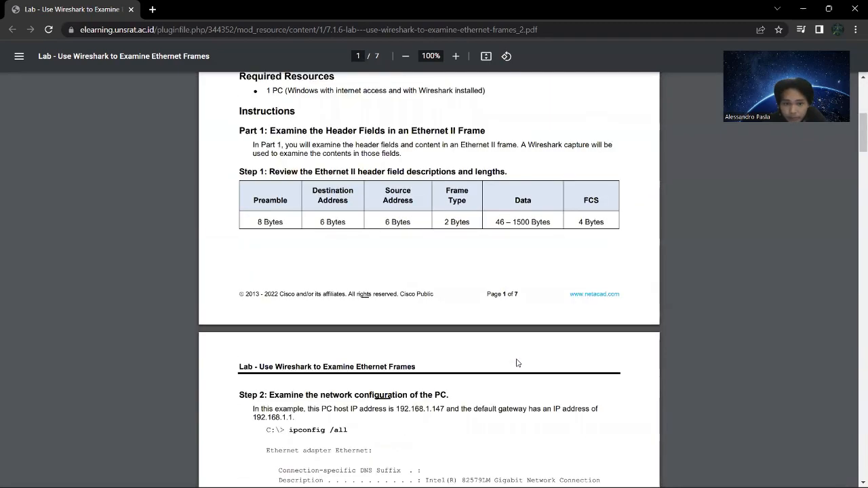
scroll(518, 363, down, 4)
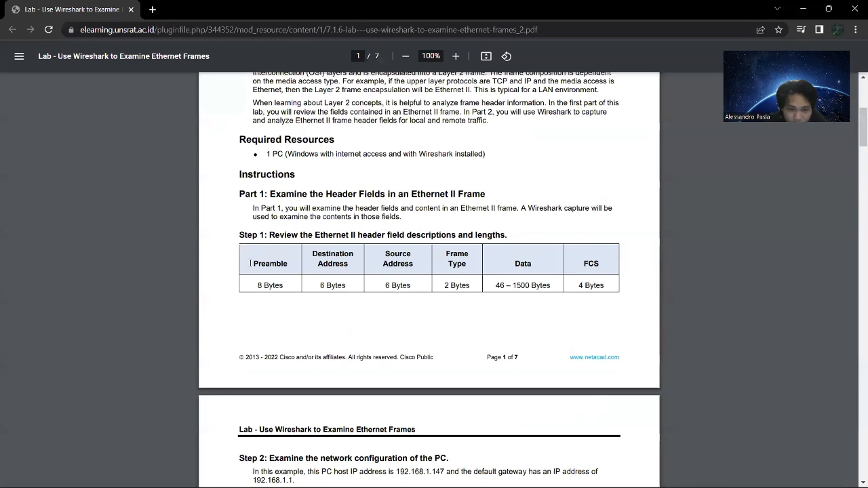
drag(257, 285, 288, 289)
click(288, 298)
click(293, 303)
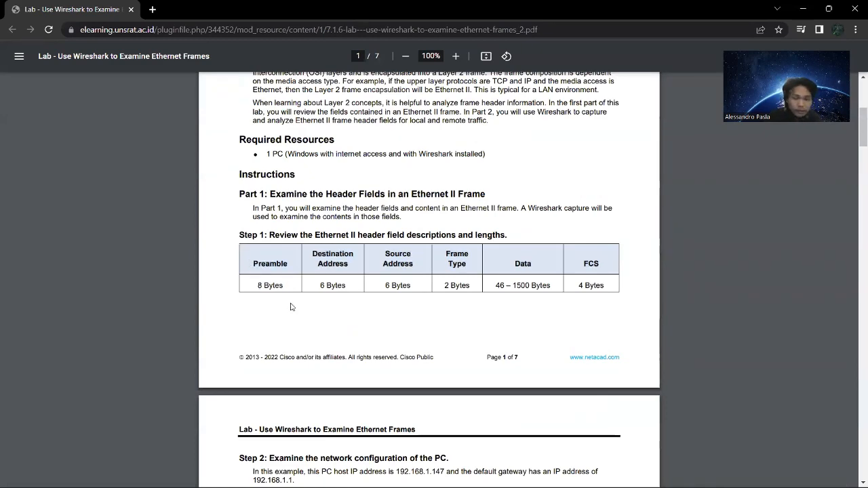
key(alt+Tab)
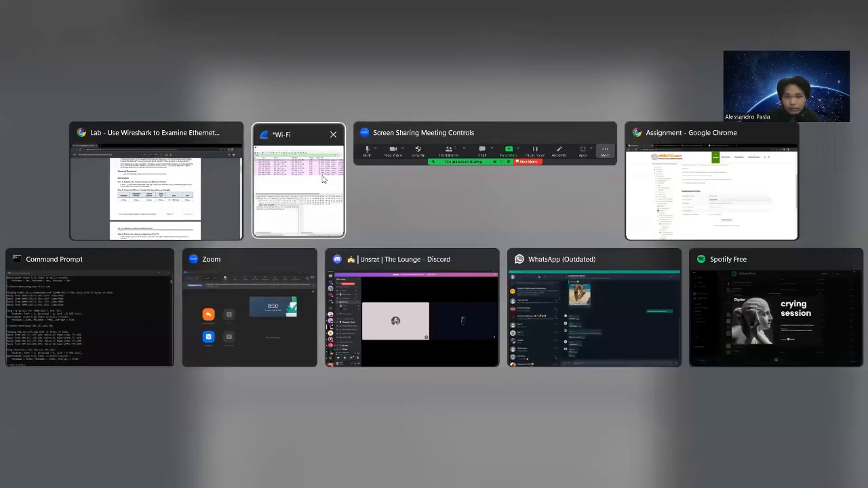
click(323, 178)
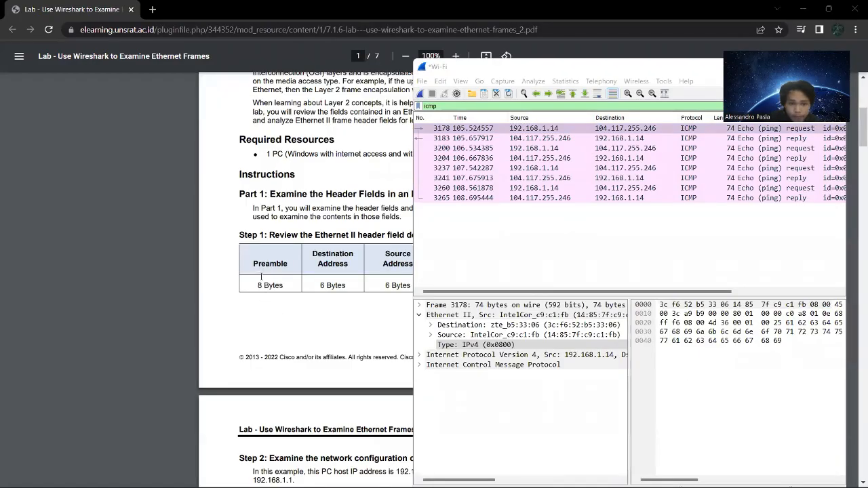